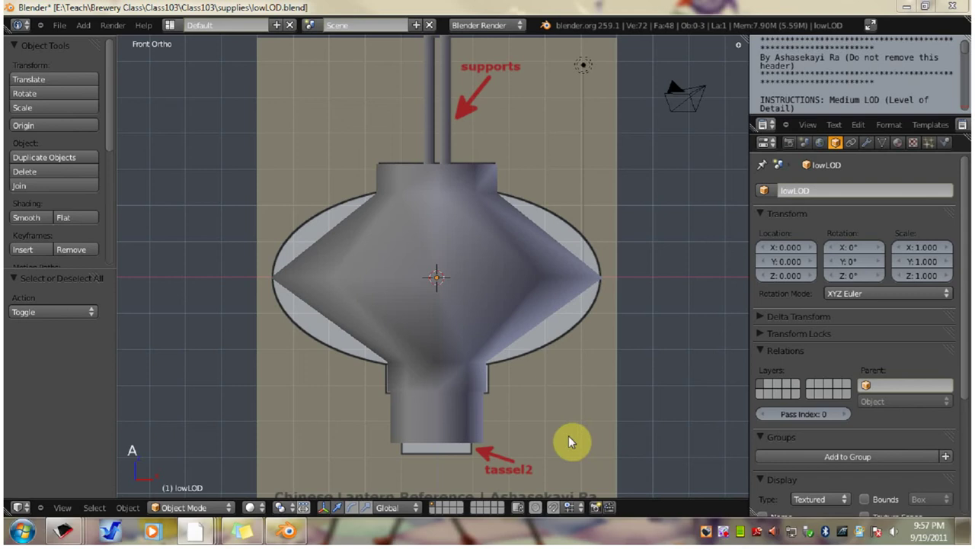
Duplicate the lowLOD lantern in place and move the copy to layer 3.
right_click(396, 298)
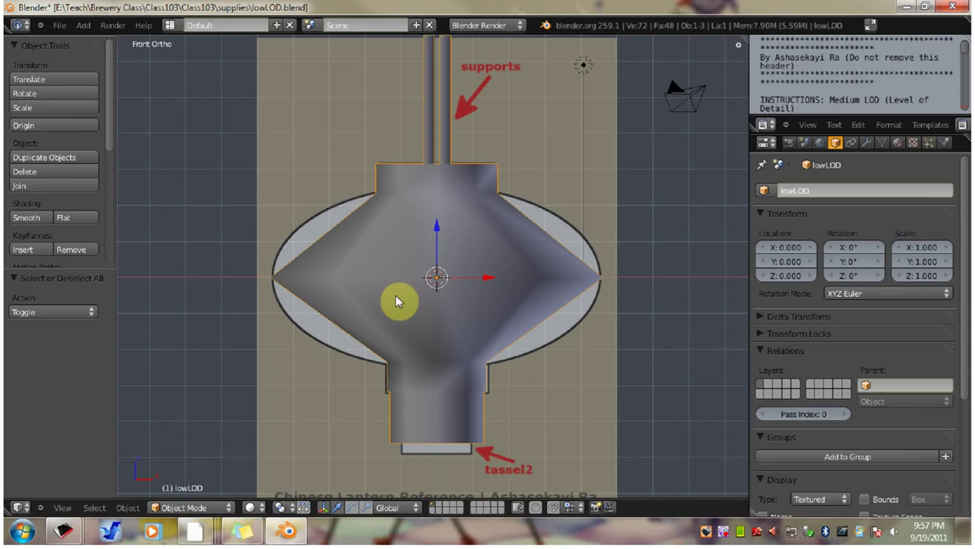
key(shift+d)
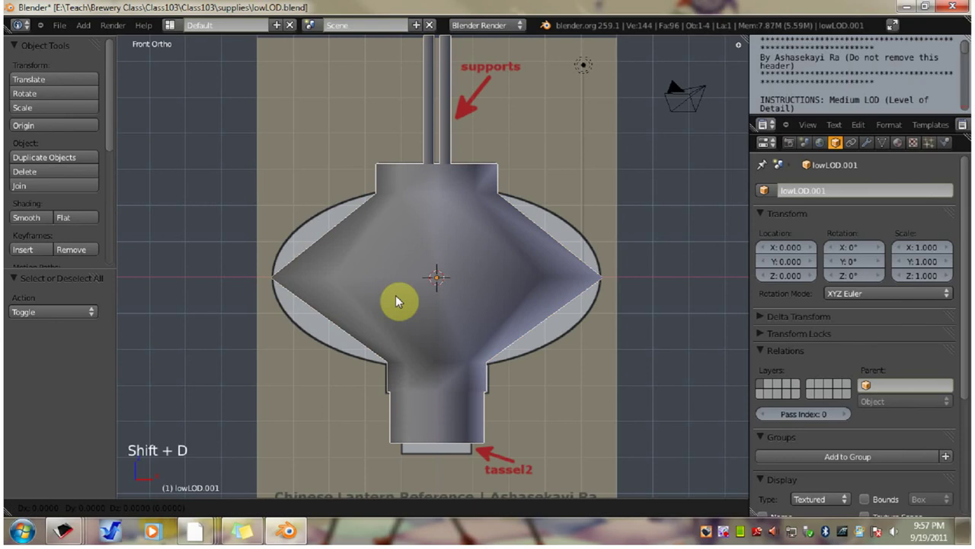
right_click(395, 297)
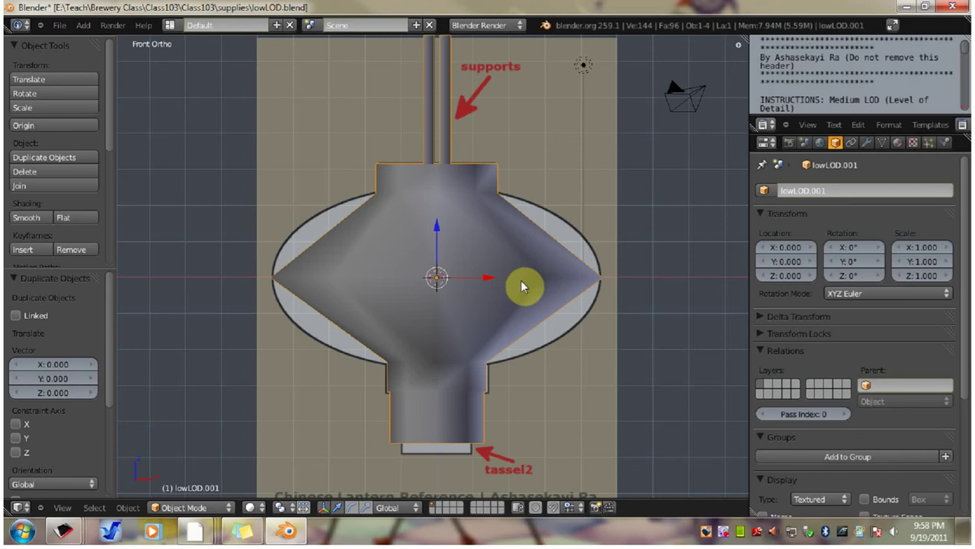
key(m)
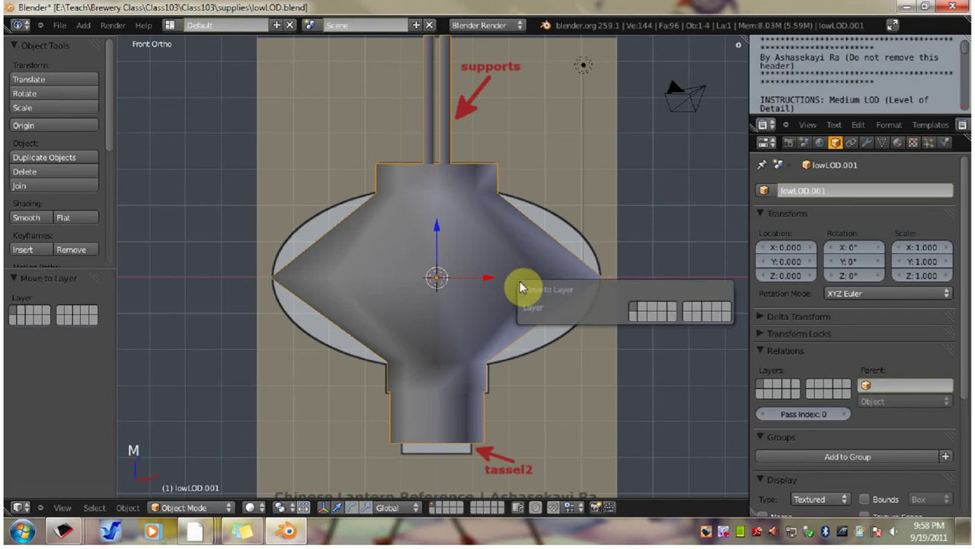
click(653, 304)
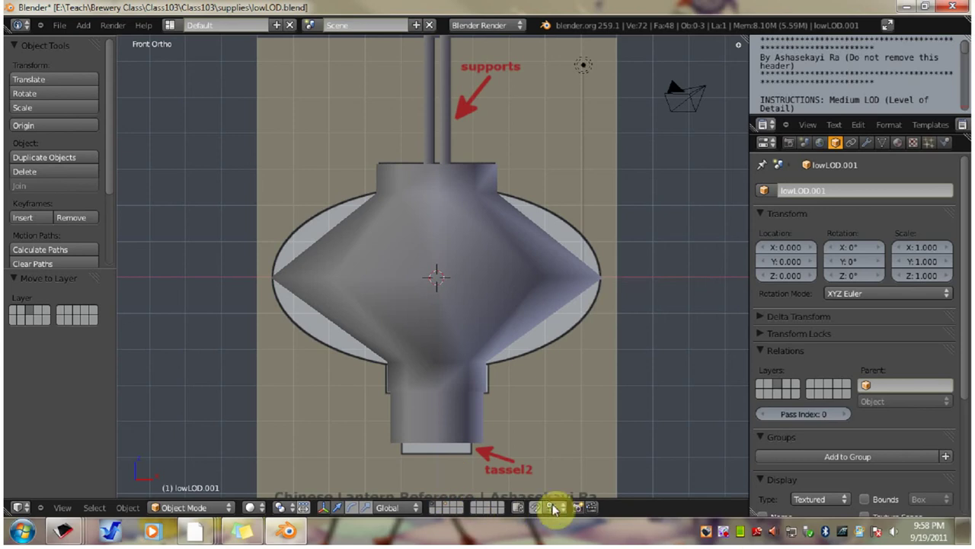
Show layer 3, select the duplicated lantern there and rename it lowLOD.
click(448, 507)
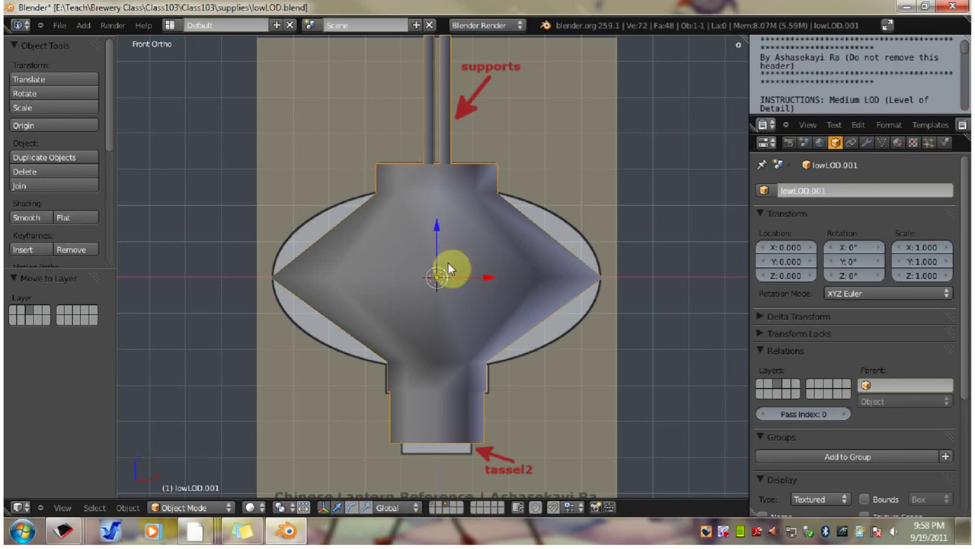
right_click(505, 249)
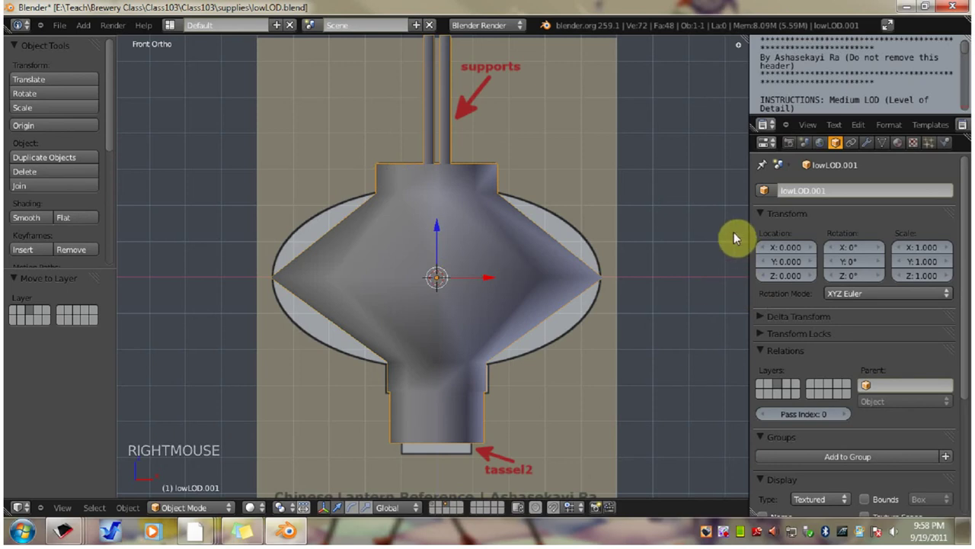
click(838, 142)
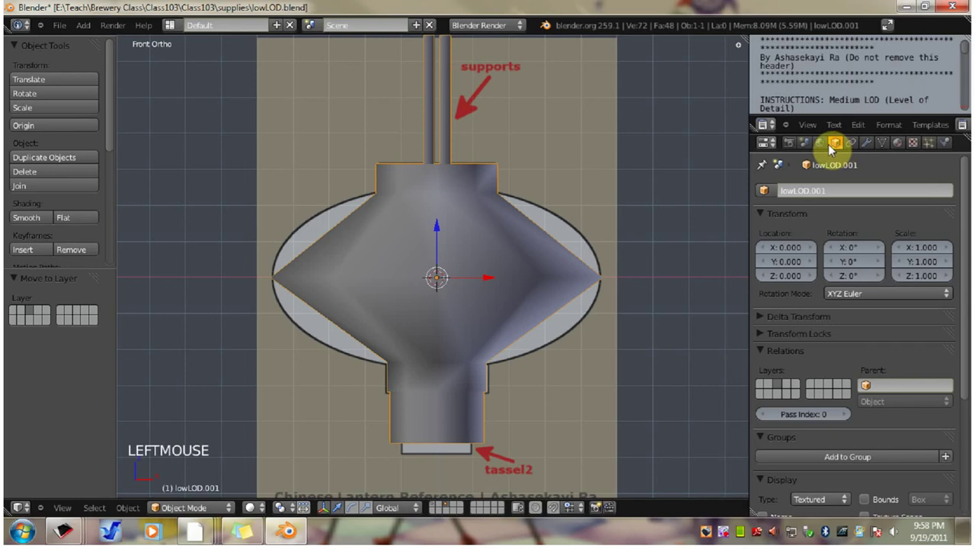
double_click(813, 189)
text(lol)
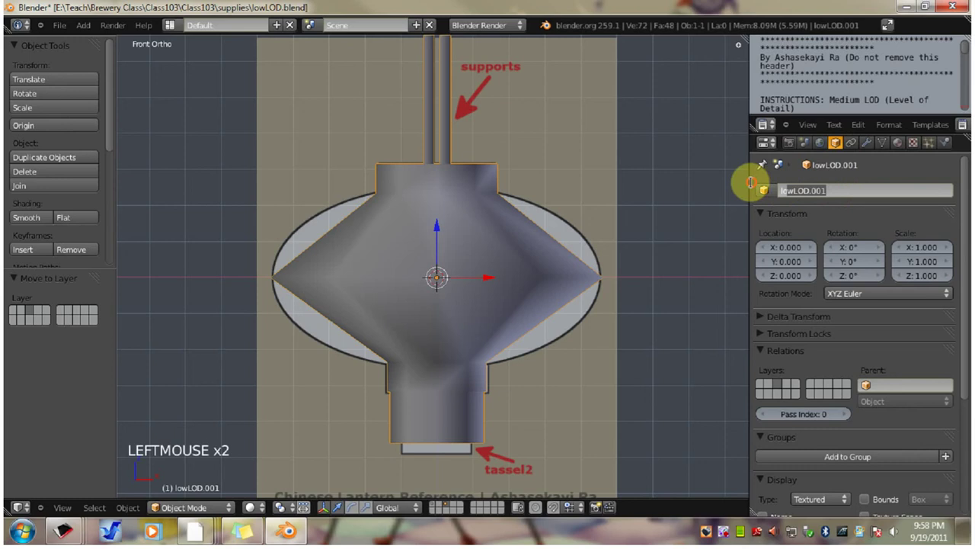
text(owLOD)
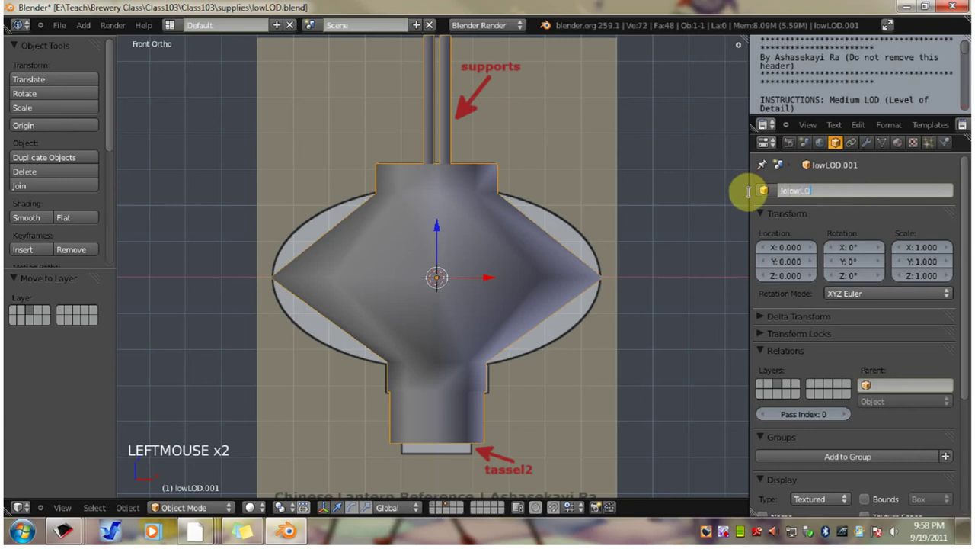
key(BackSpace)
key(BackSpace)
key(BackSpace)
key(BackSpace)
key(BackSpace)
key(BackSpace)
key(BackSpace)
key(BackSpace)
text(lowLOD)
key(Return)
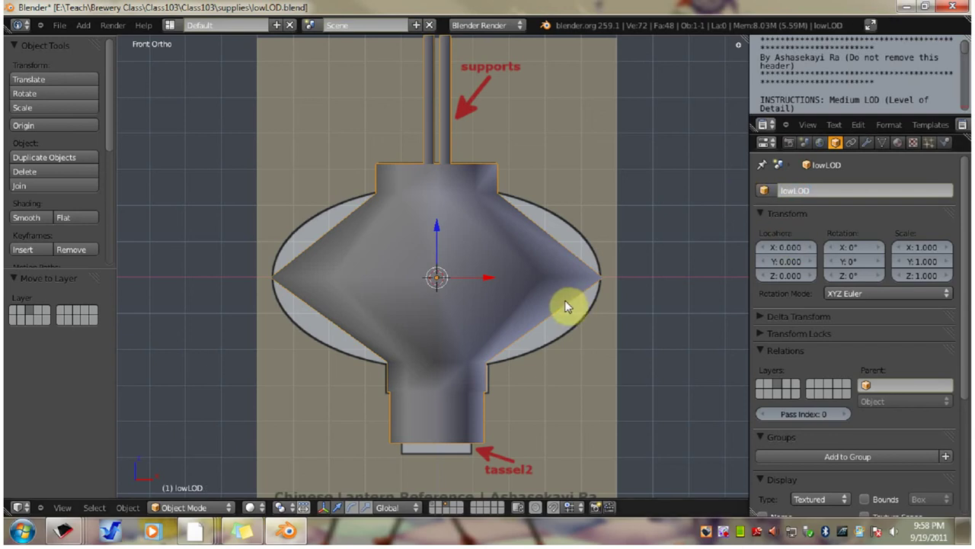
Return to layer 1, select the original lantern and rename it medLOD.
triple_click(433, 508)
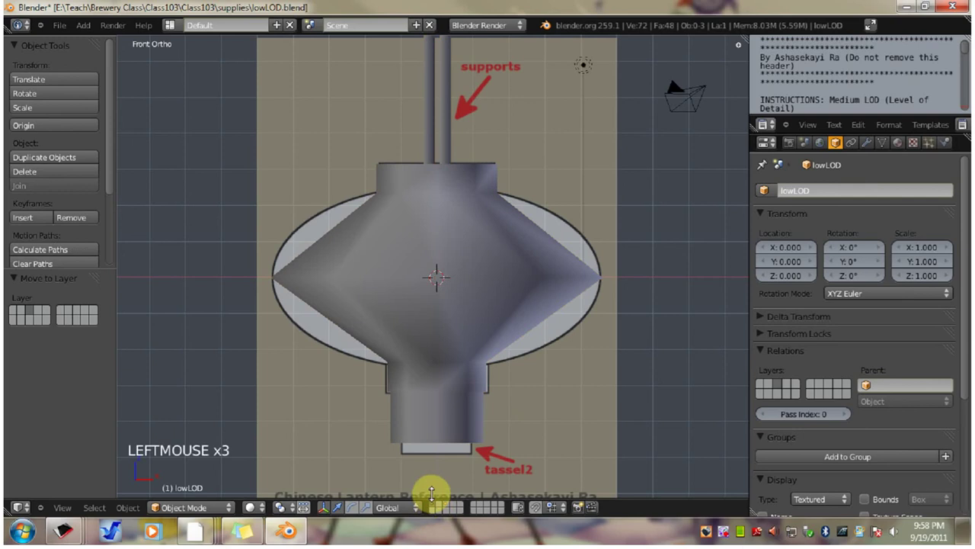
right_click(488, 252)
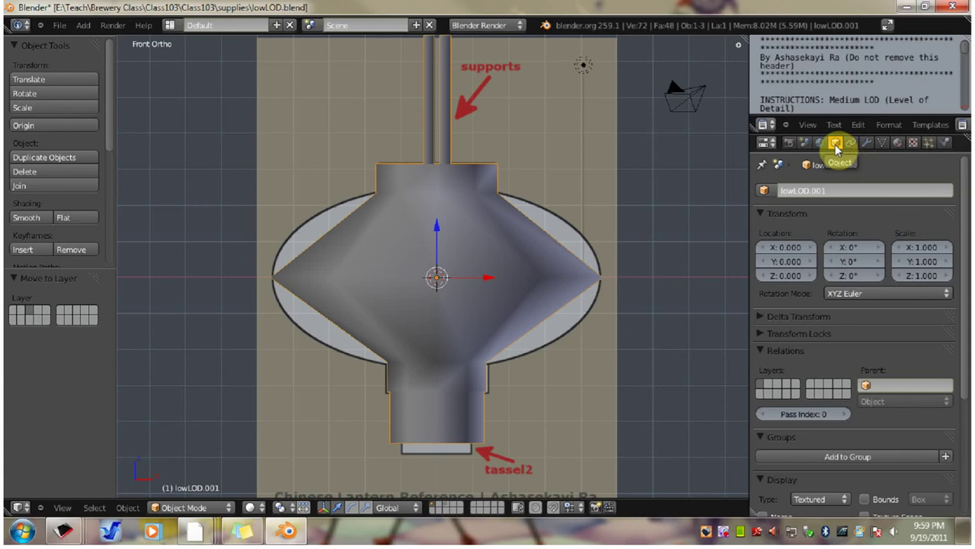
click(847, 192)
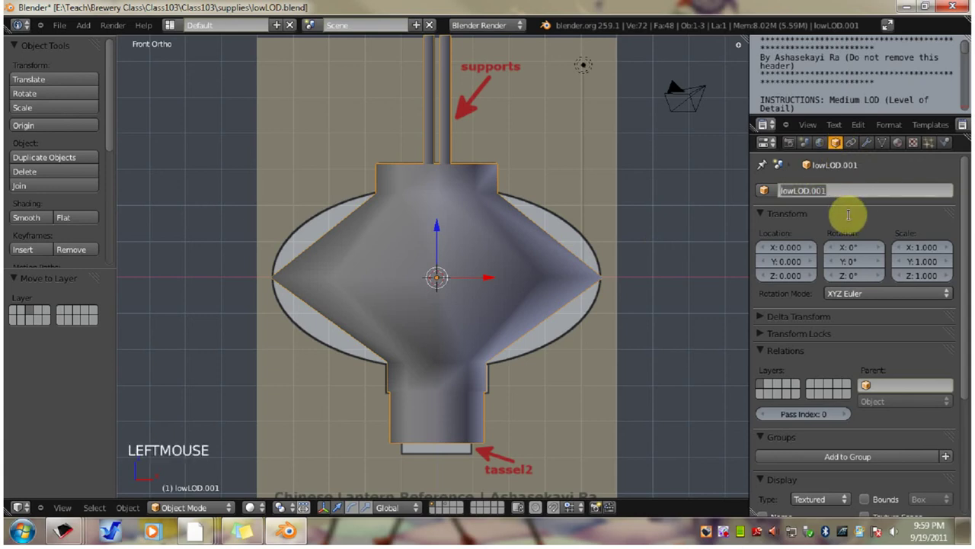
text(medi)
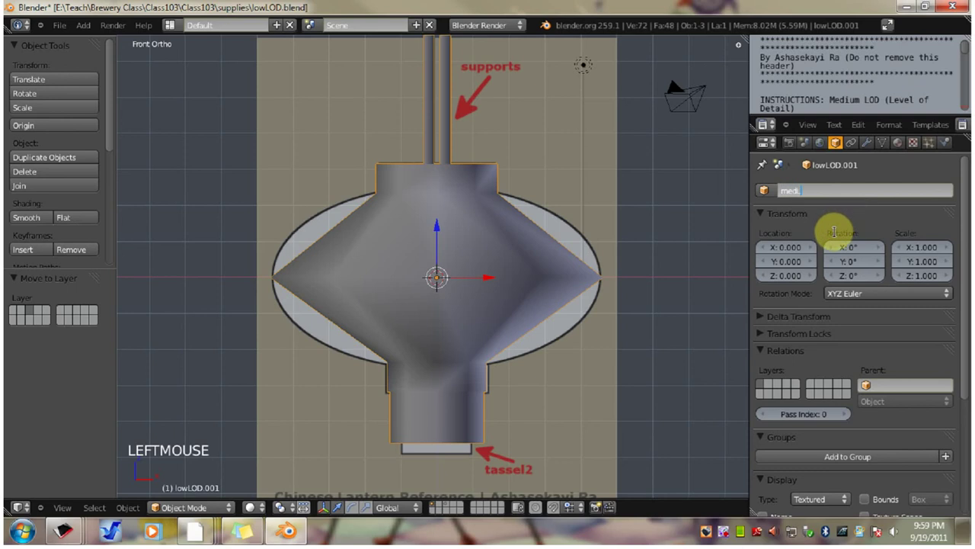
text(LOD)
click(834, 236)
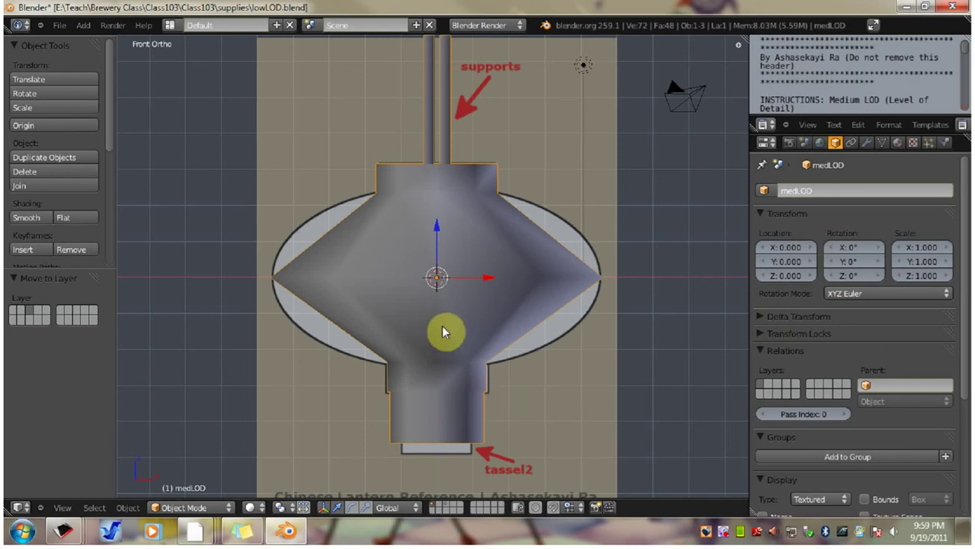
Open the medLOD mesh in Edit Mode with edge selection.
key(Tab)
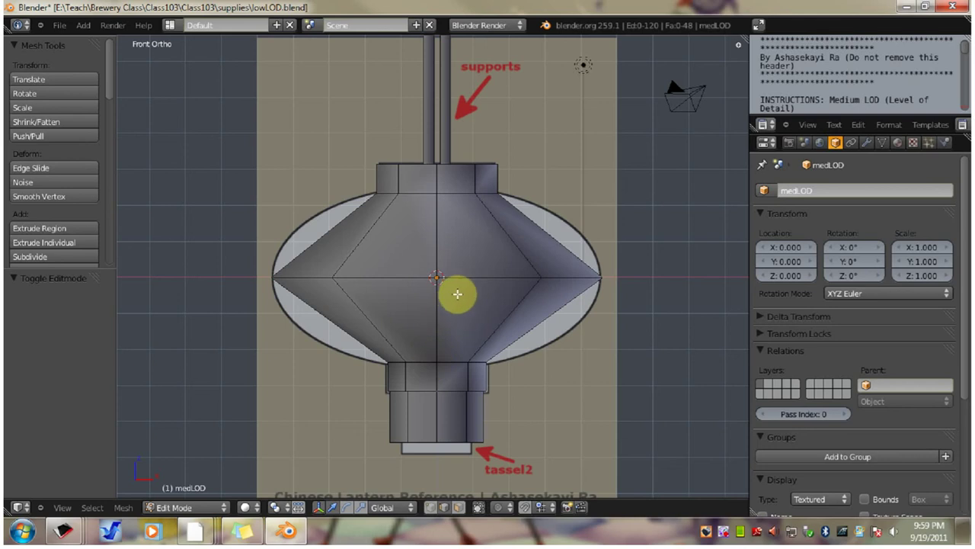
key(ctrl+Tab)
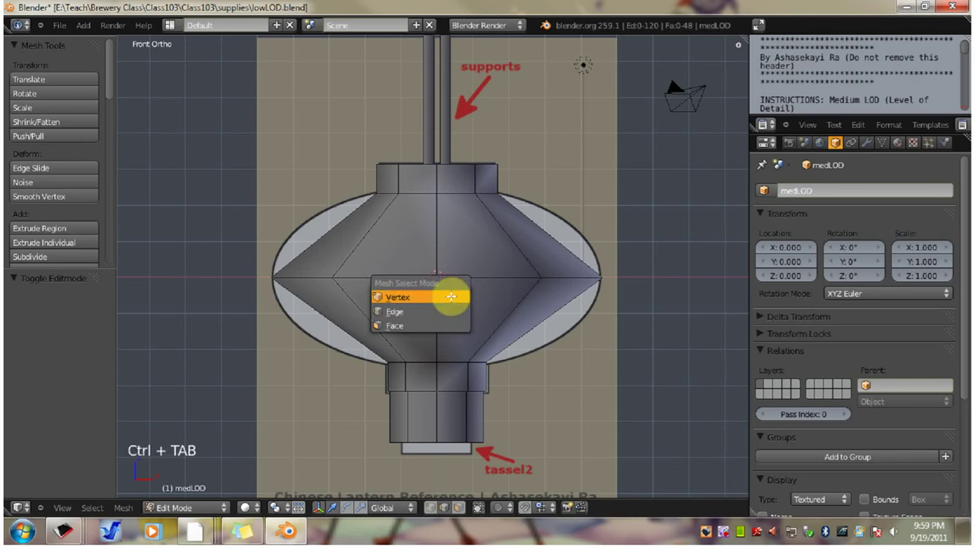
click(428, 311)
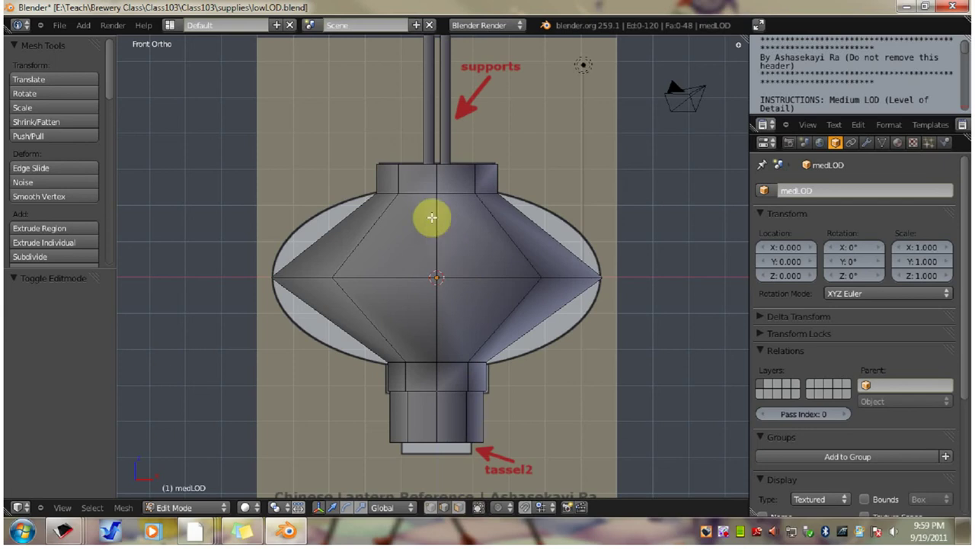
Apply Subdivide Smooth to the upper and lower edge loops of the left support and deselect everything.
shift+middle_drag(431, 218, 438, 290)
scroll(443, 273, up, 1)
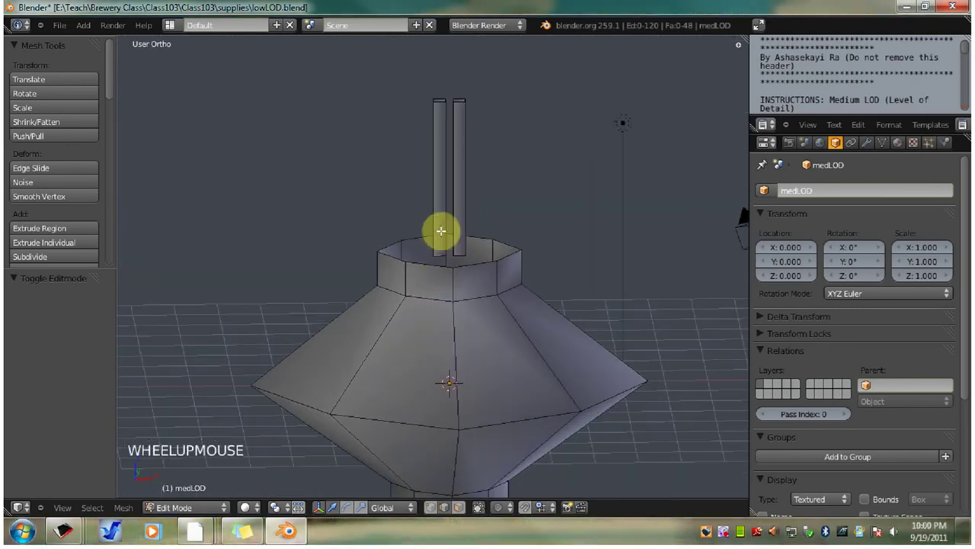
alt+right_click(440, 102)
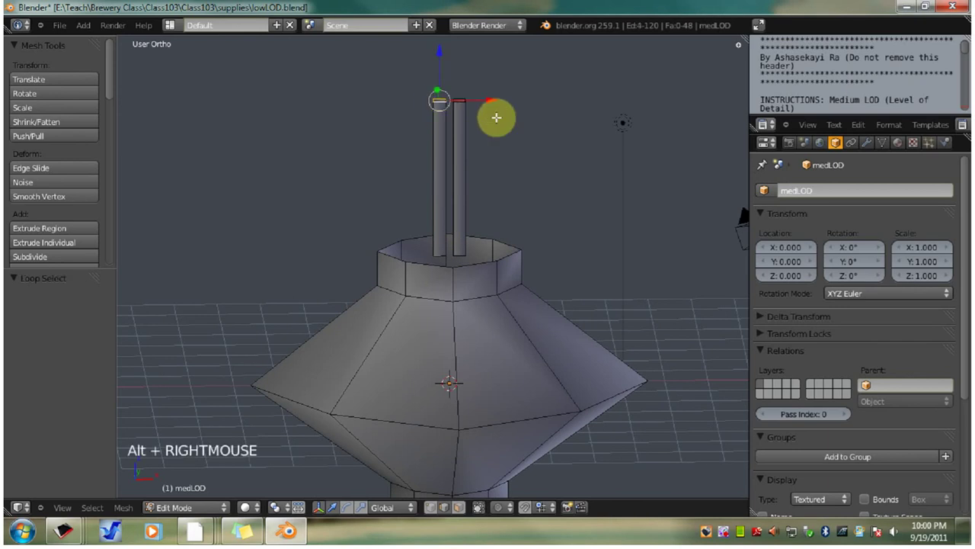
alt+shift+right_click(440, 255)
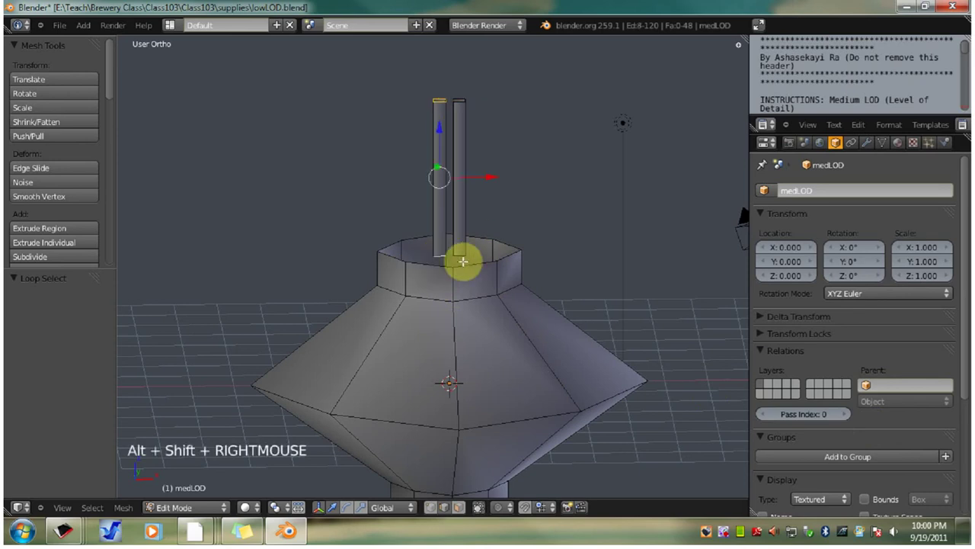
mouse_move(458, 276)
middle_down()
mouse_move(479, 274)
mouse_move(531, 354)
mouse_move(435, 261)
mouse_move(431, 279)
mouse_move(443, 288)
middle_up()
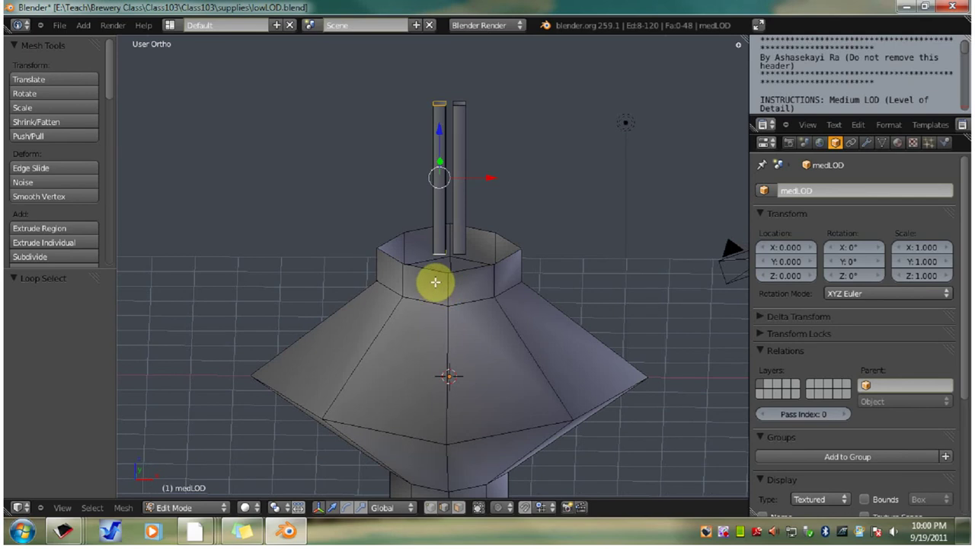
key(KP_1)
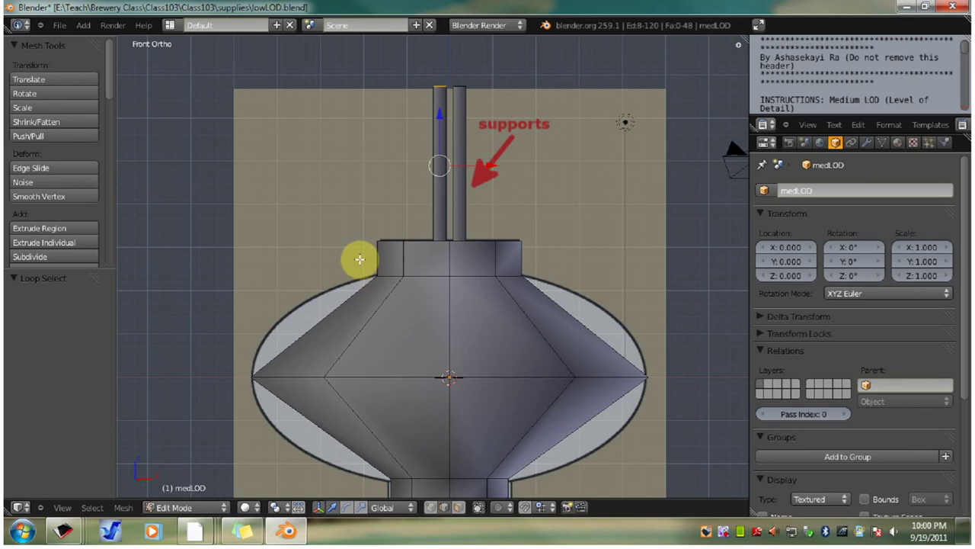
key(w)
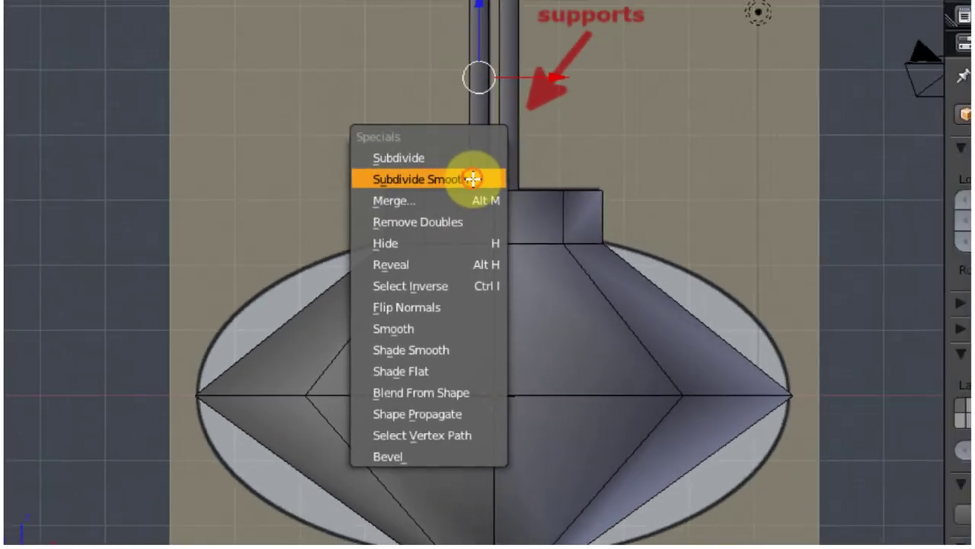
click(500, 138)
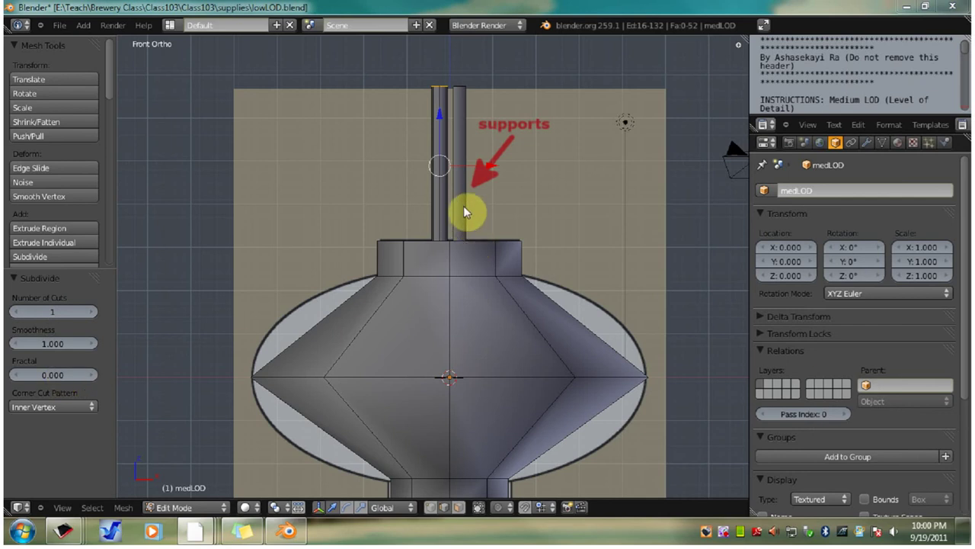
middle_drag(486, 197, 487, 202)
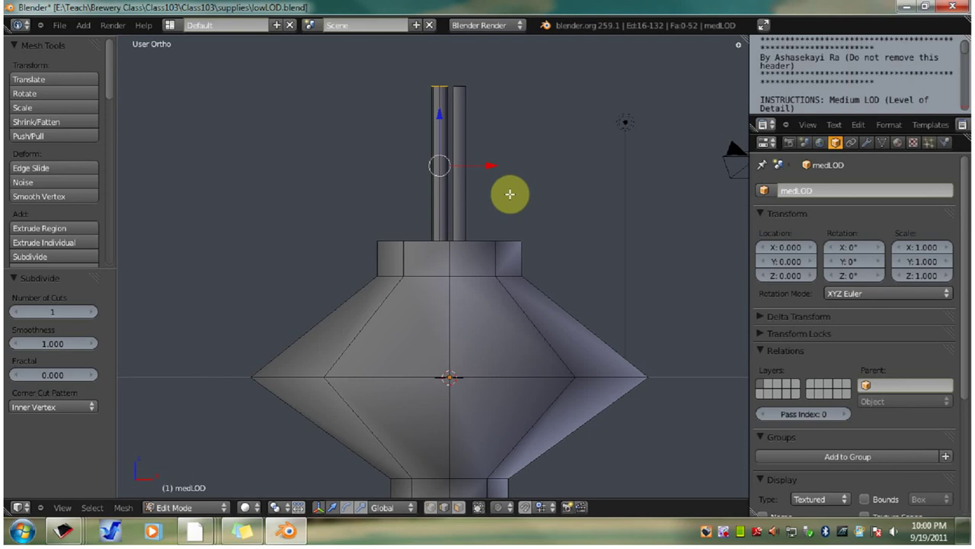
key(a)
key(KP_1)
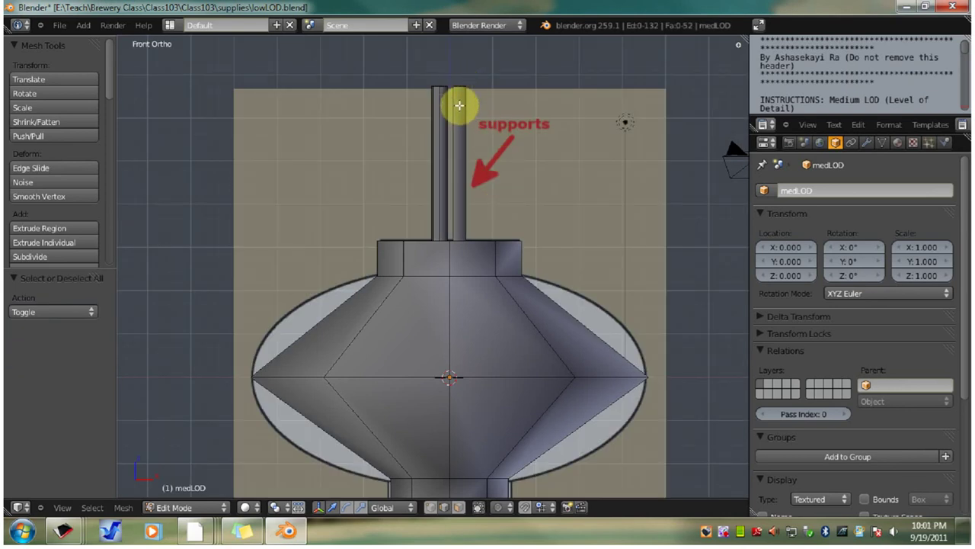
Select the upper and lower edge loops of the right support and apply Subdivide Smooth to them.
middle_drag(460, 105, 464, 140)
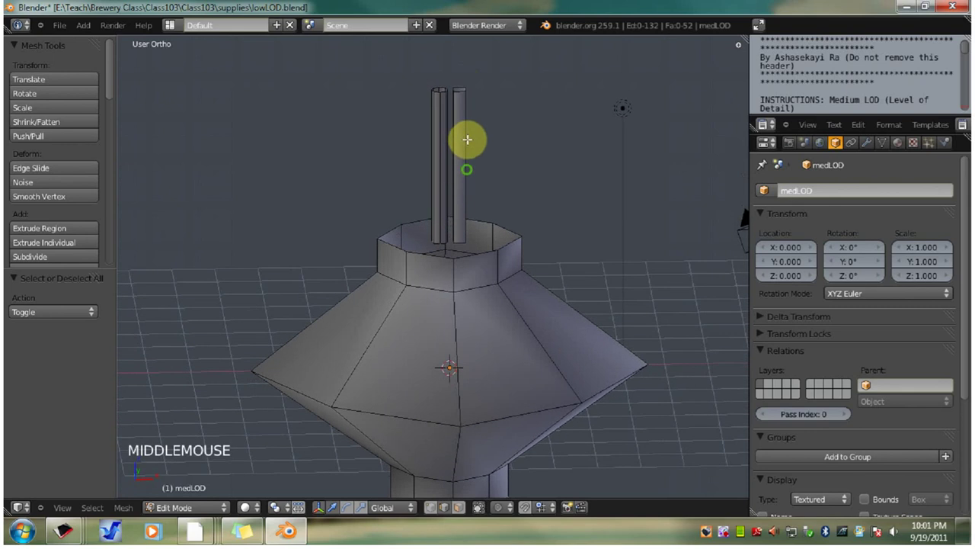
alt+right_click(458, 91)
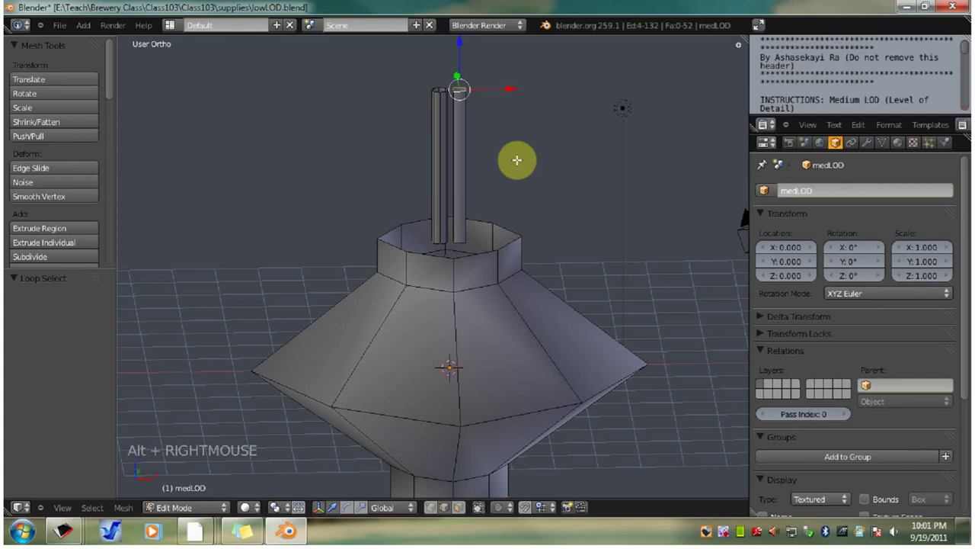
alt+shift+right_click(456, 242)
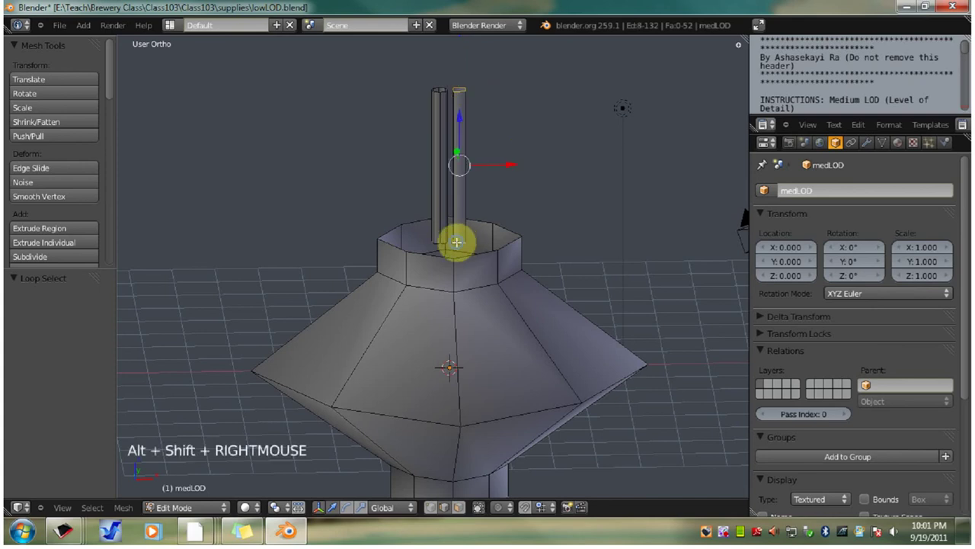
mouse_move(457, 250)
middle_down()
mouse_move(480, 336)
mouse_move(449, 249)
middle_up()
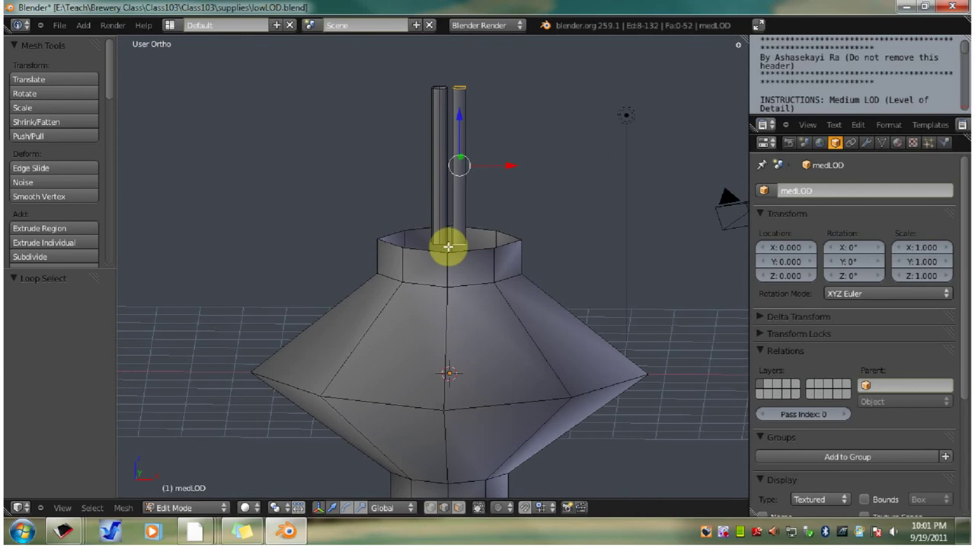
key(KP_1)
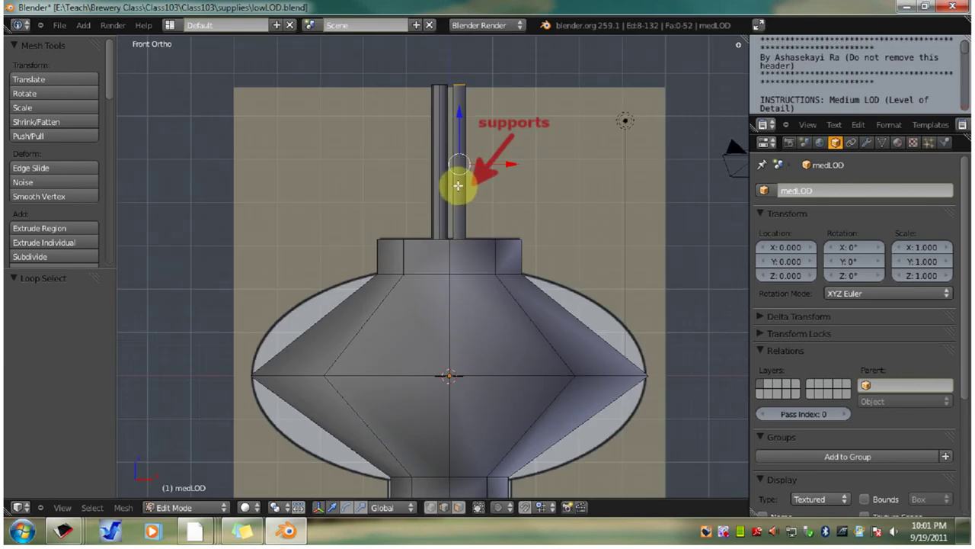
key(w)
click(415, 187)
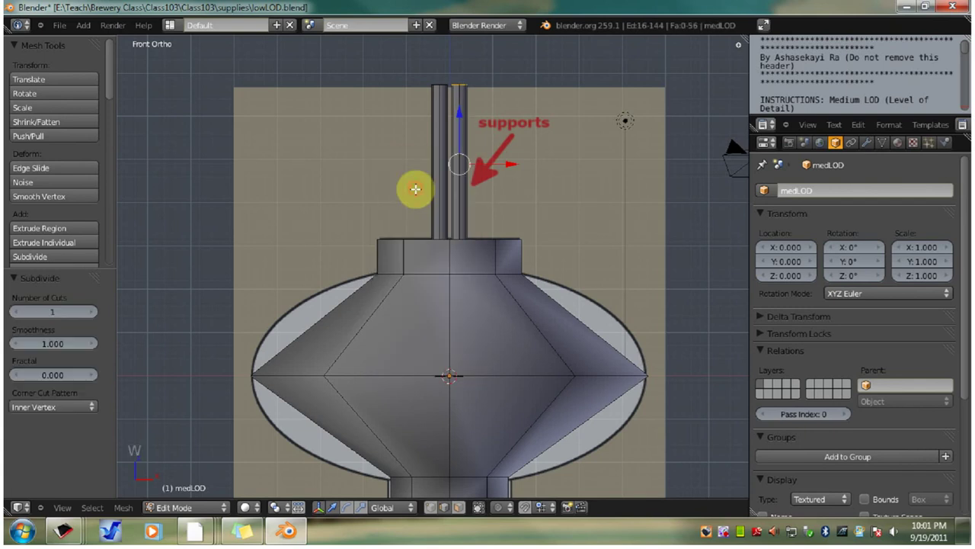
right_click(484, 181)
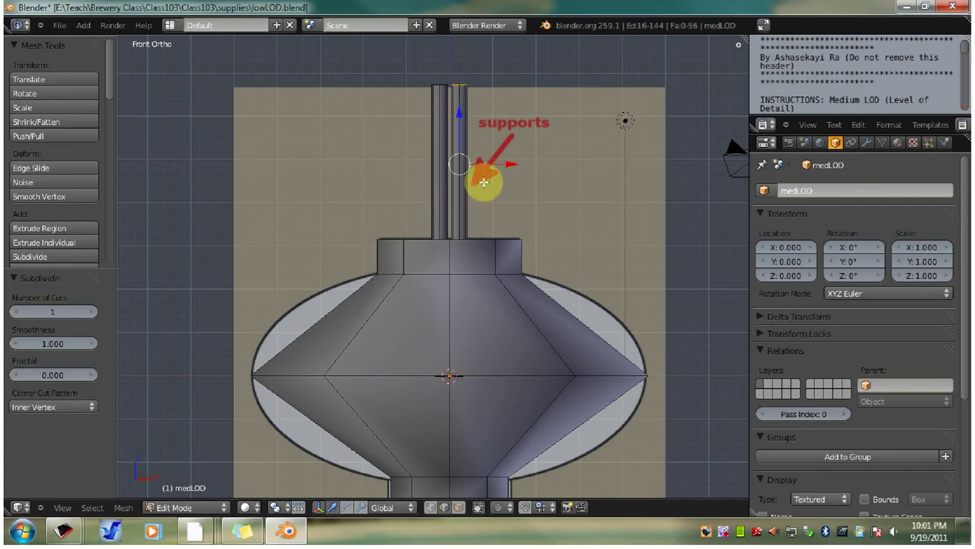
Deselect the support edges, then select the whole linked lower tassel cylinder and duplicate it in place.
key(a)
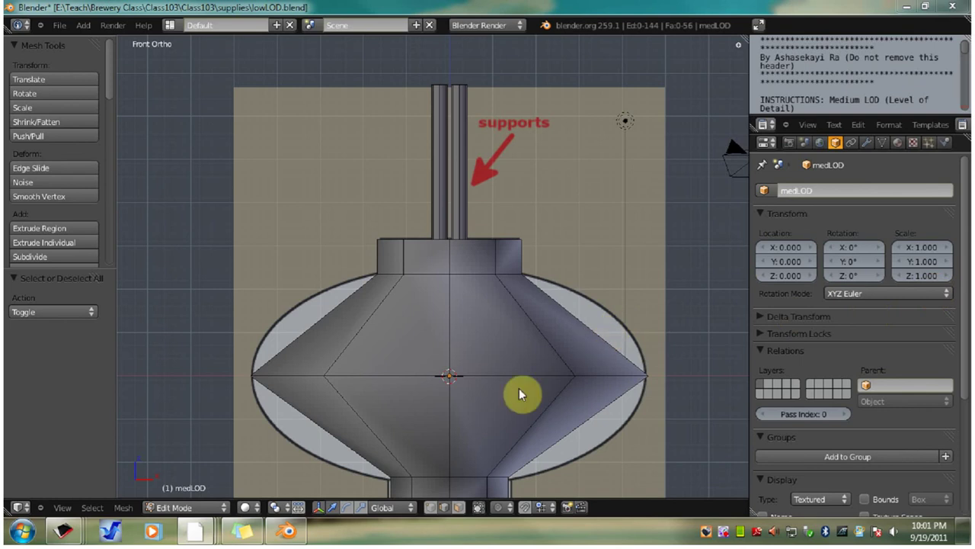
middle_drag(518, 389, 511, 398)
key(KP_1)
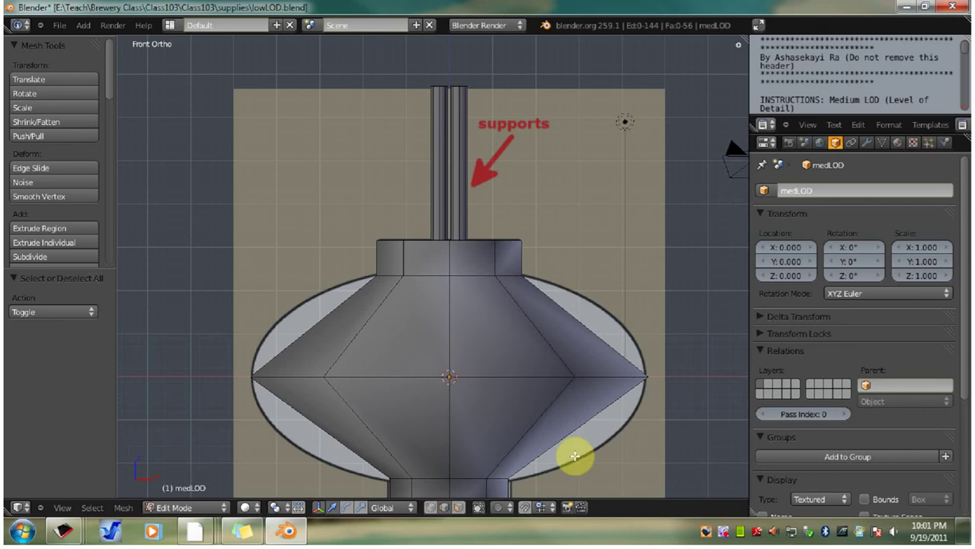
shift+middle_drag(557, 473, 542, 315)
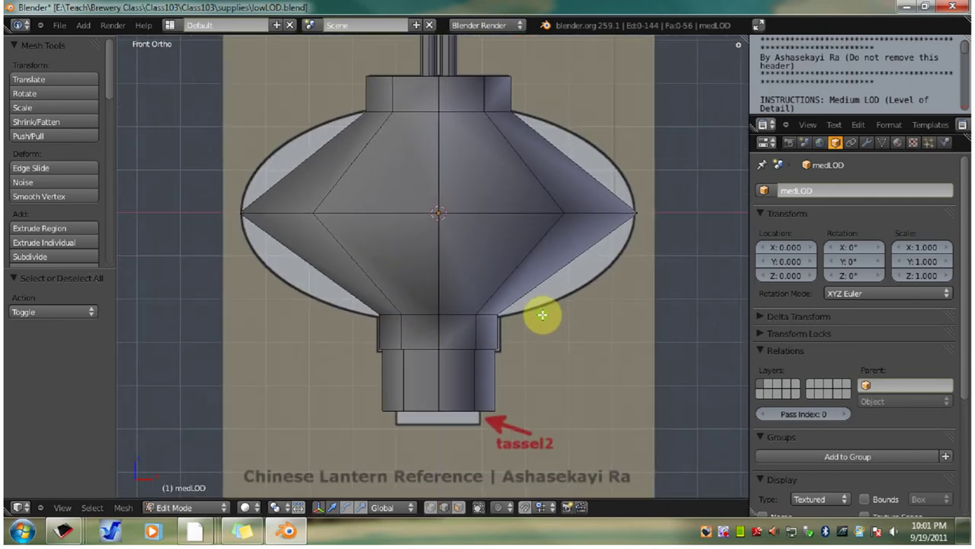
right_click(402, 380)
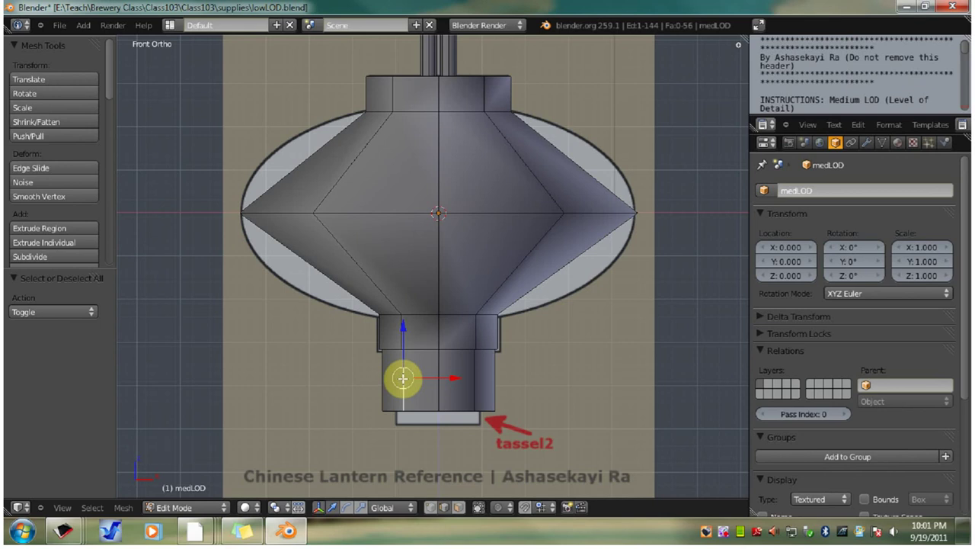
key(ctrl+l)
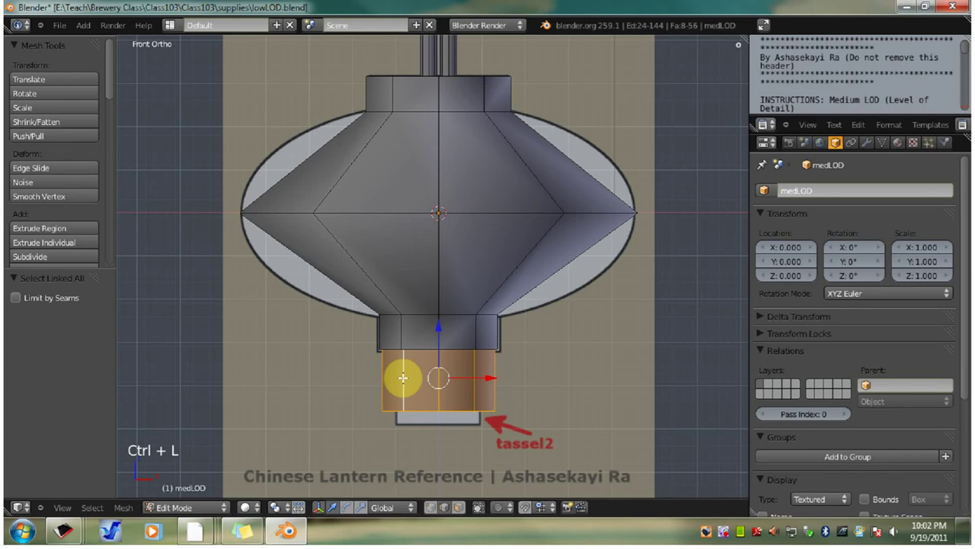
key(shift+d)
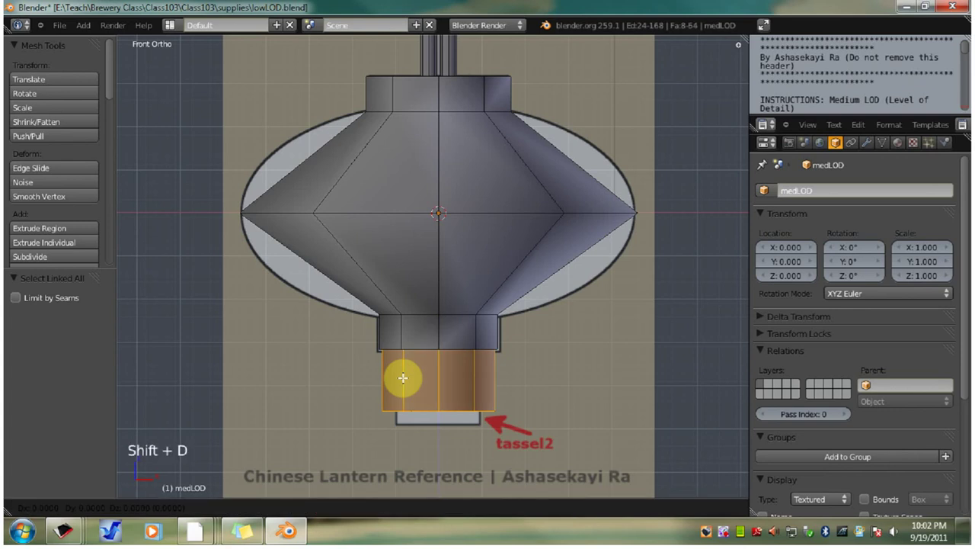
right_click(404, 377)
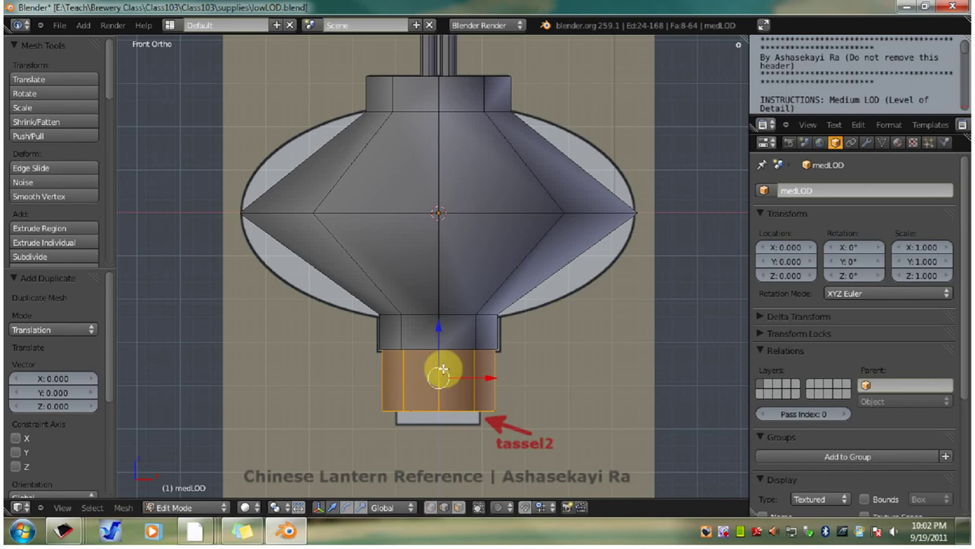
Move the duplicated tassel cylinder down along Z by about 0.36 to form tassel2 on the reference.
click(439, 328)
drag(439, 328, 442, 343)
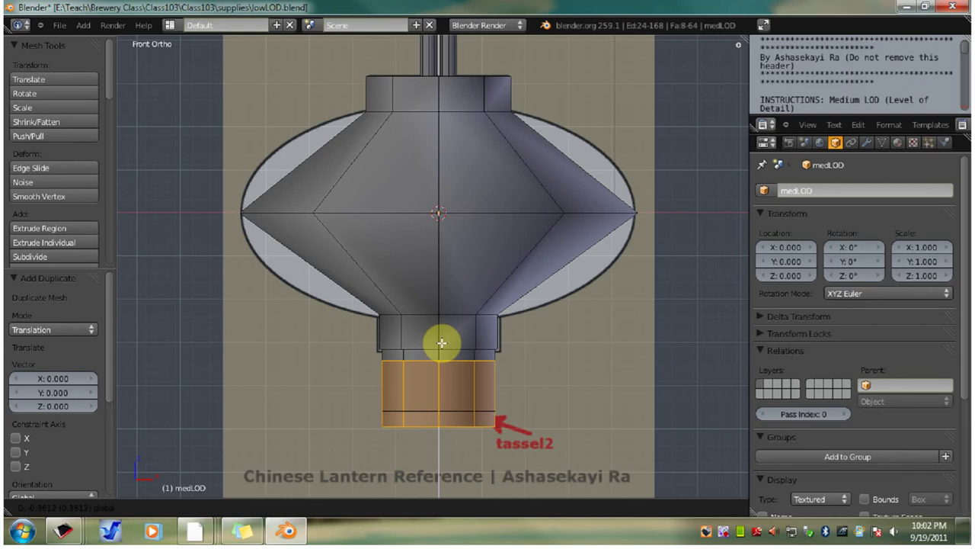
drag(442, 342, 442, 343)
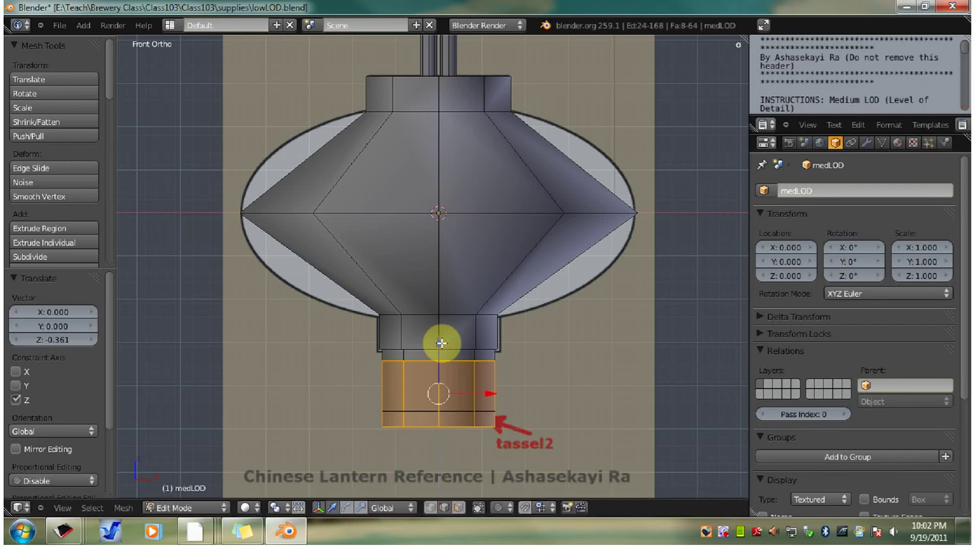
Scale the tassel2 duplicate to 0.95, nudge it down along Z by about 0.016 and deselect everything.
key(s)
key(s)
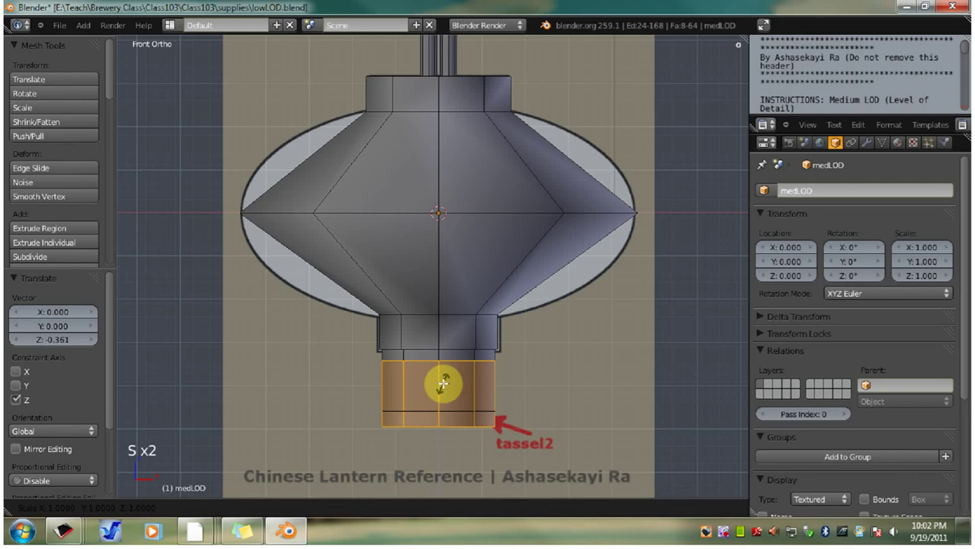
key(0)
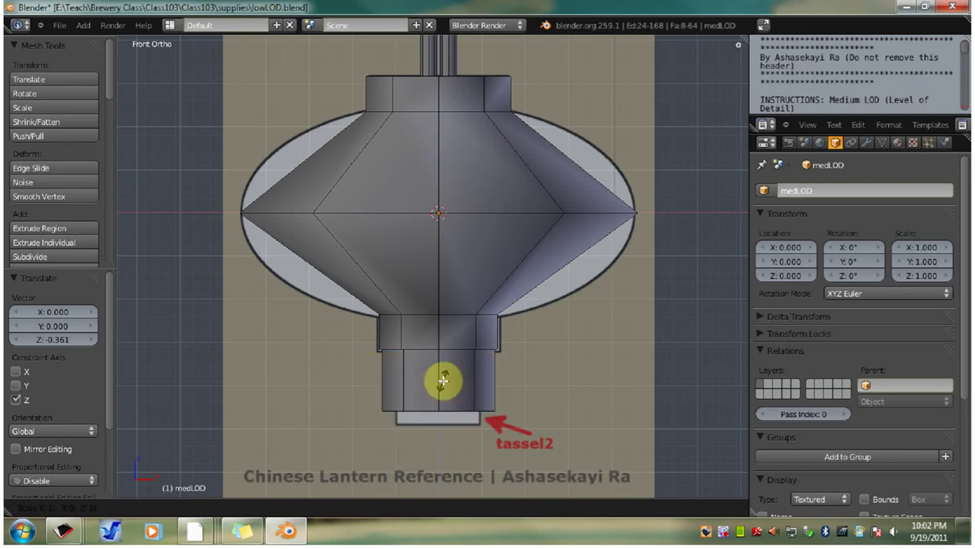
key(BackSpace)
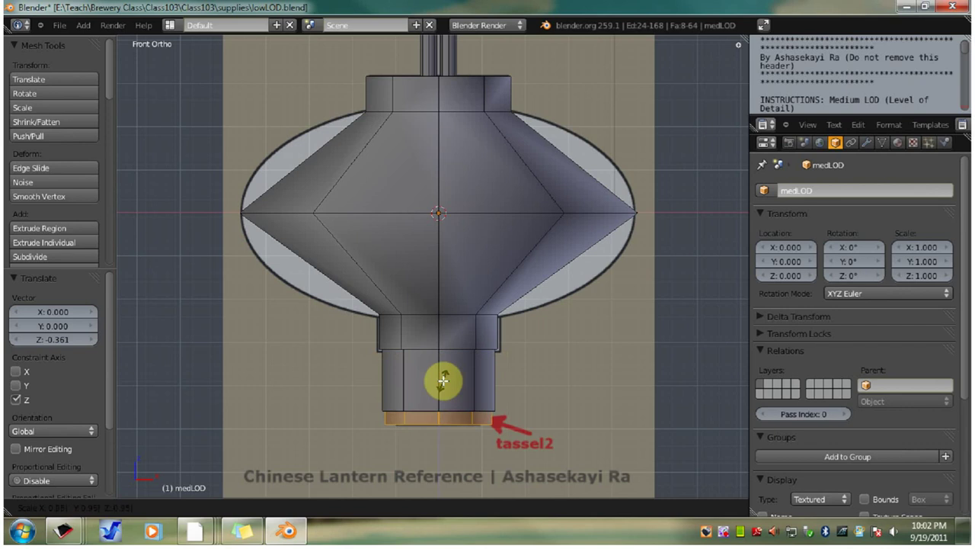
click(442, 381)
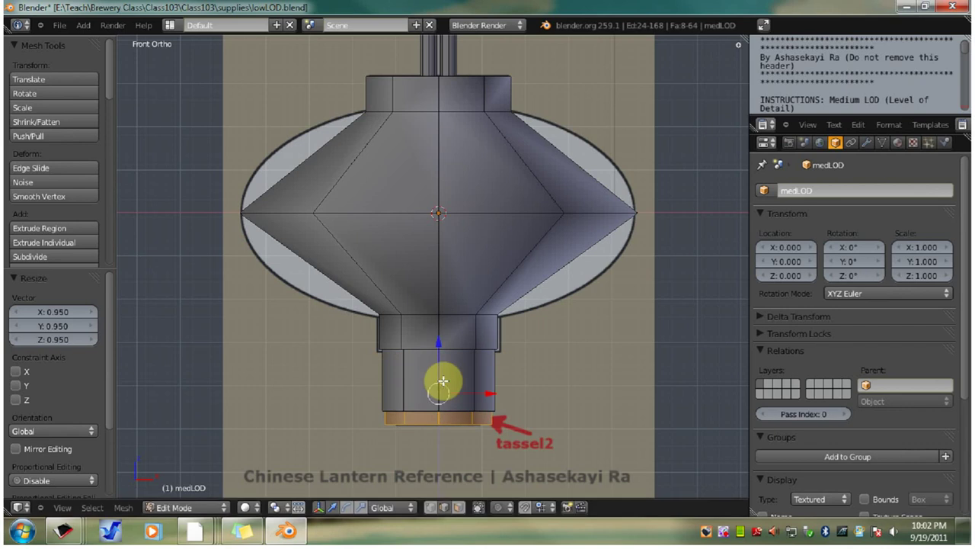
drag(438, 344, 447, 344)
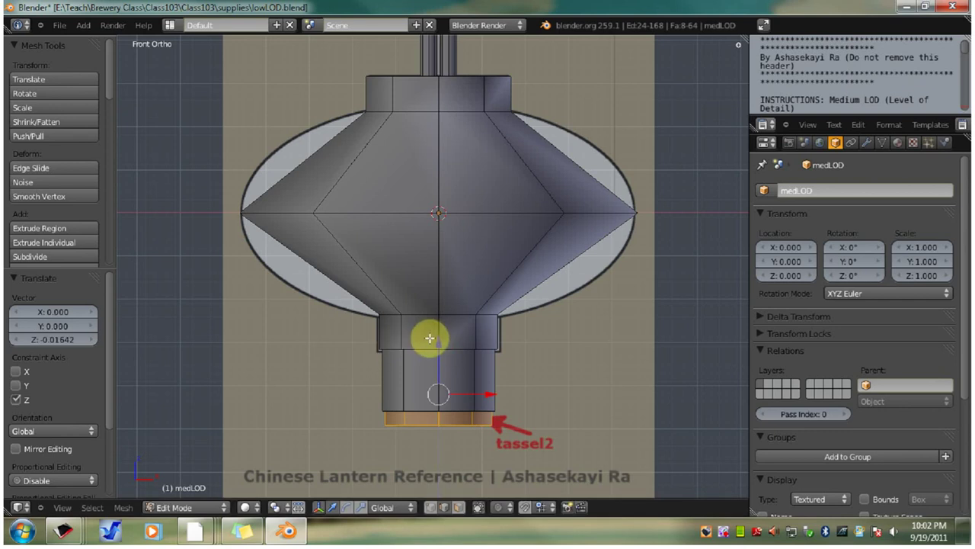
key(a)
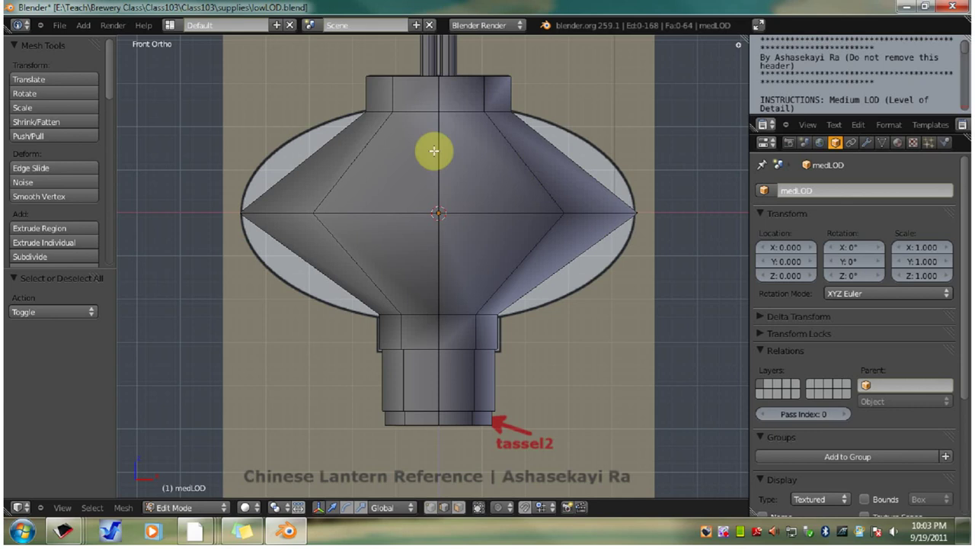
Select the vertical edge ring on the upper half of the lantern body, apply Subdivide Smooth and deselect everything.
ctrl+alt+right_click(521, 156)
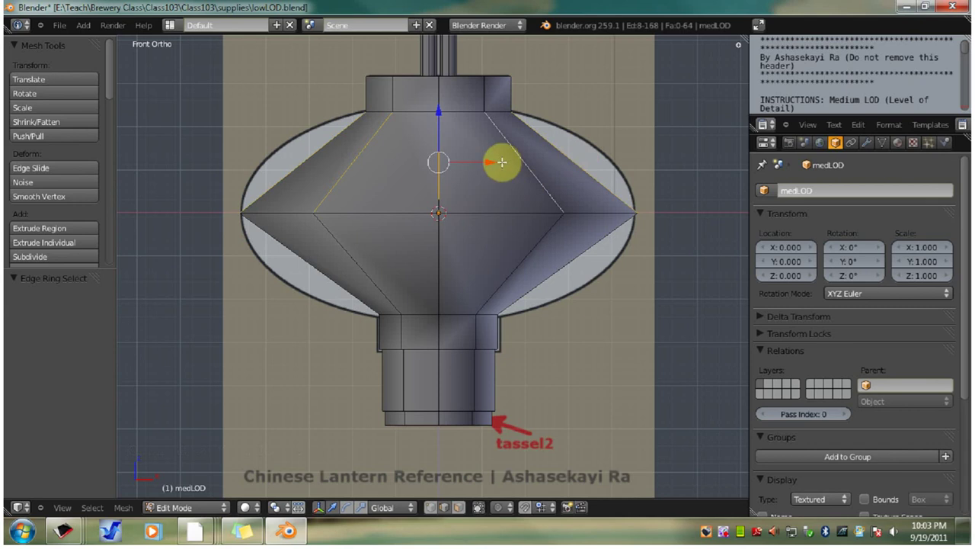
key(w)
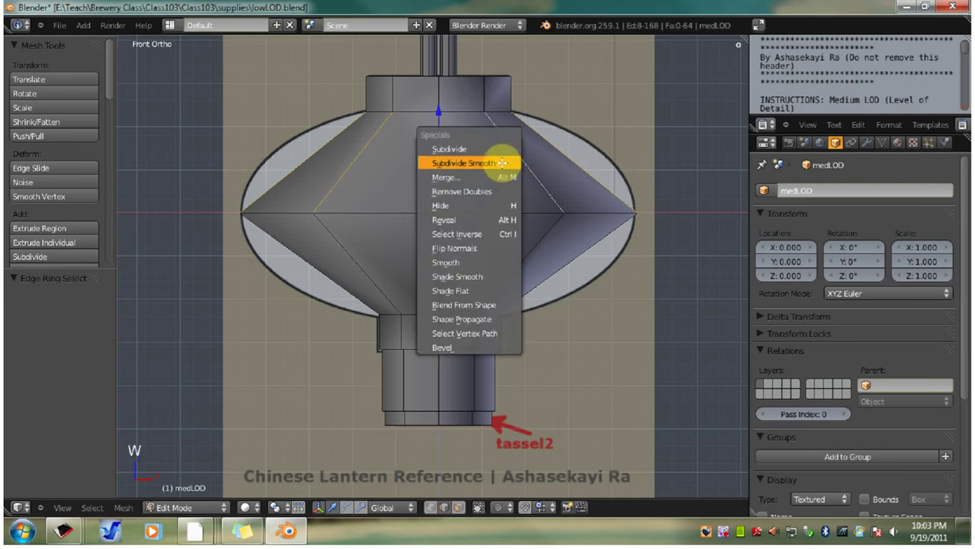
click(465, 163)
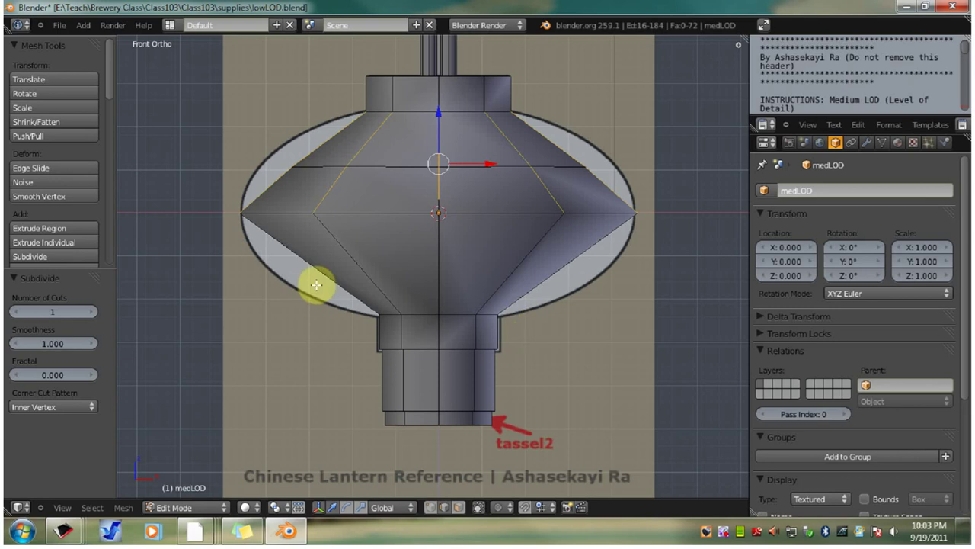
key(a)
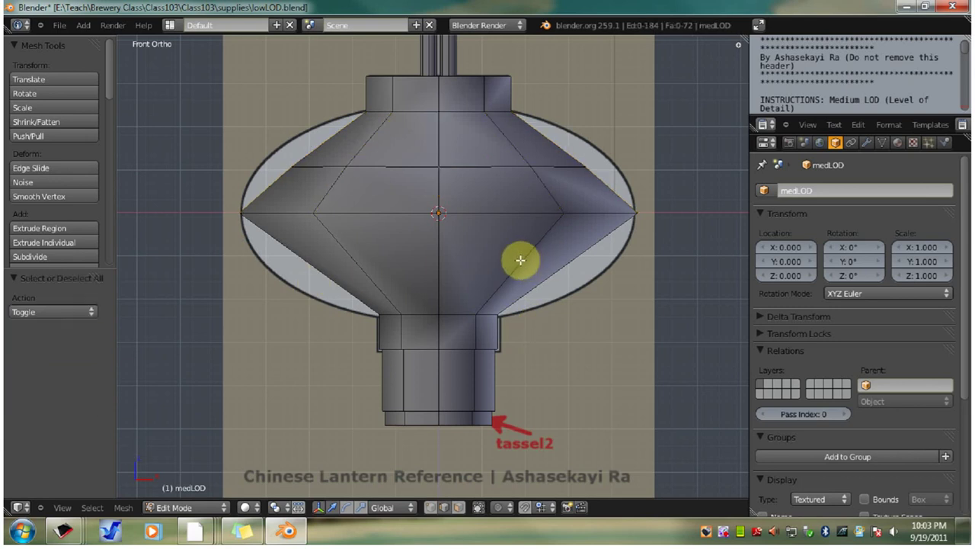
Apply Subdivide Smooth to the vertical edge ring on the lower half of the lantern body and deselect everything.
ctrl+alt+right_click(522, 261)
key(w)
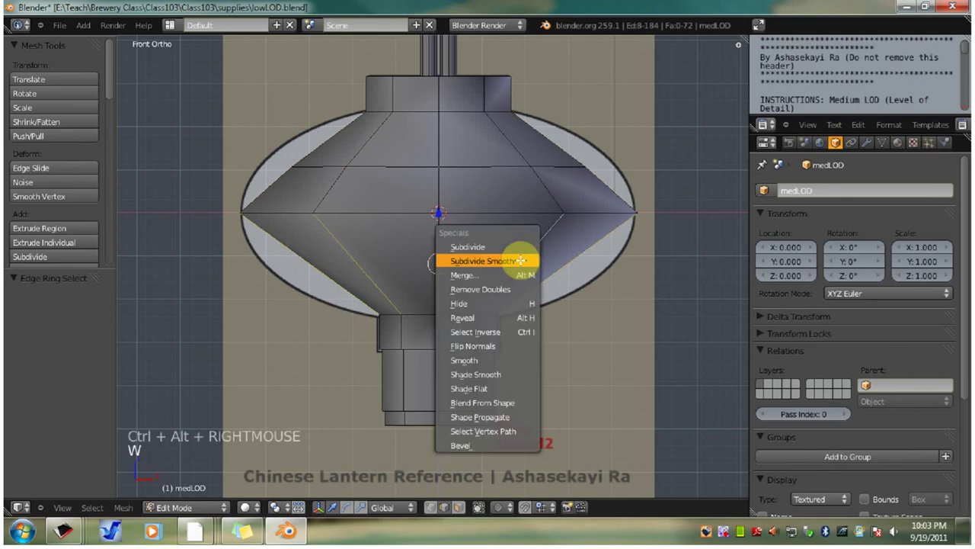
click(505, 261)
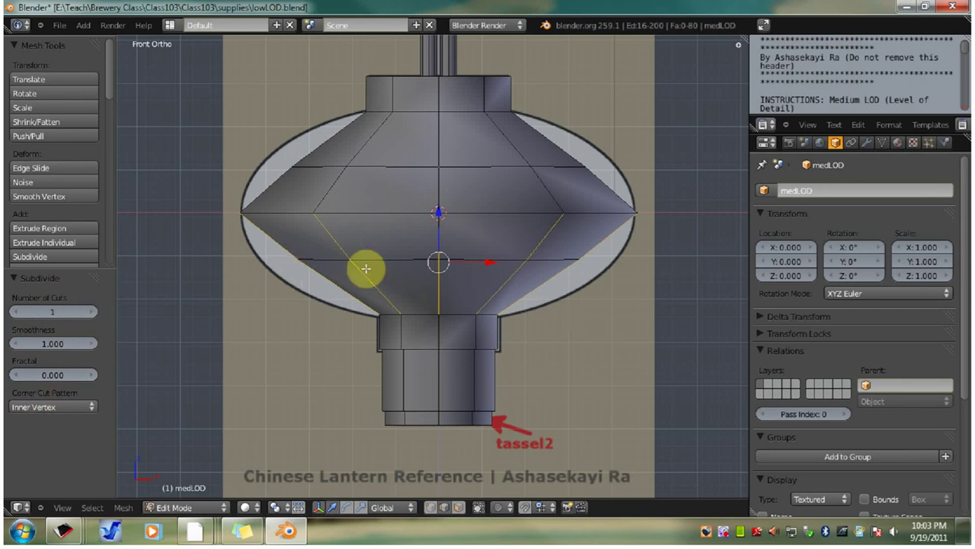
key(a)
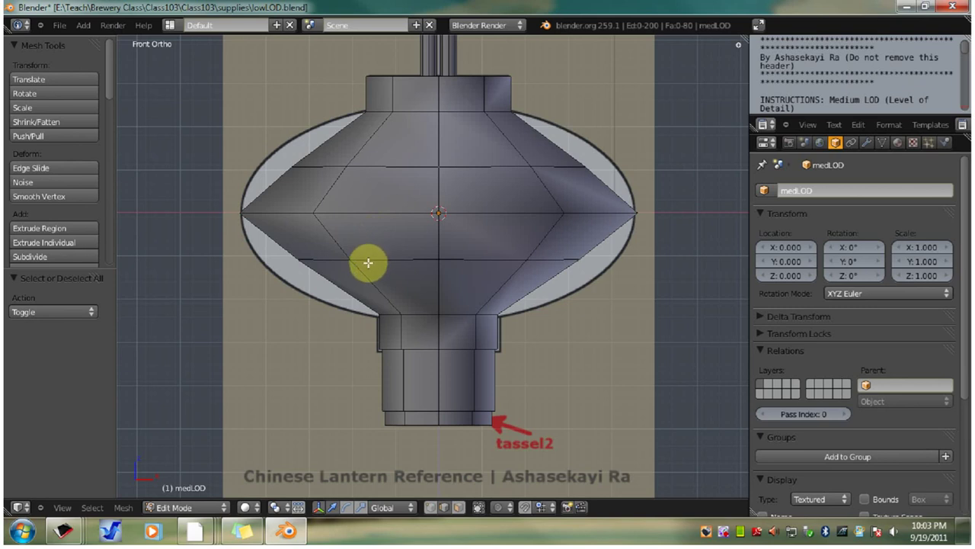
Select the two new horizontal edge loops of the body and scale them by about 1.21 toward the reference outline, then deselect.
alt+right_click(457, 166)
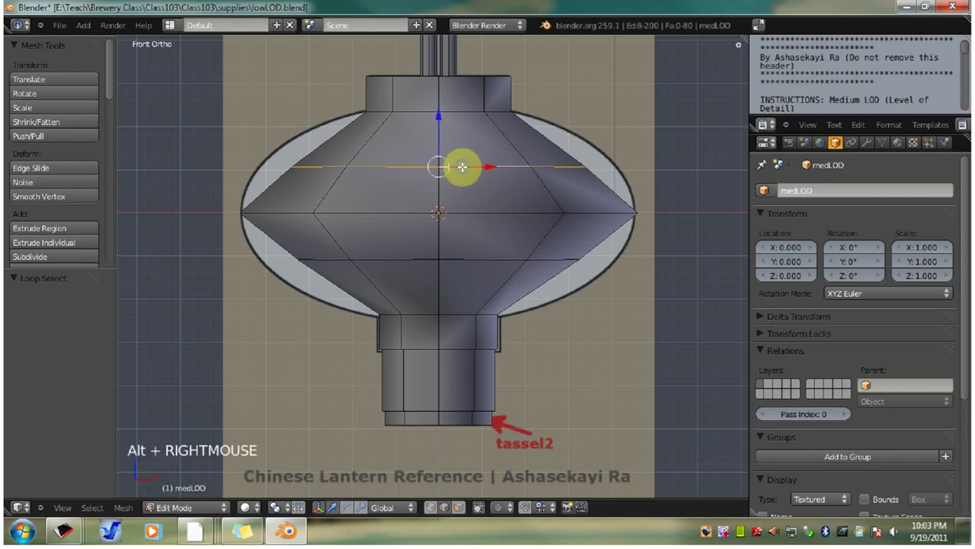
alt+shift+right_click(461, 263)
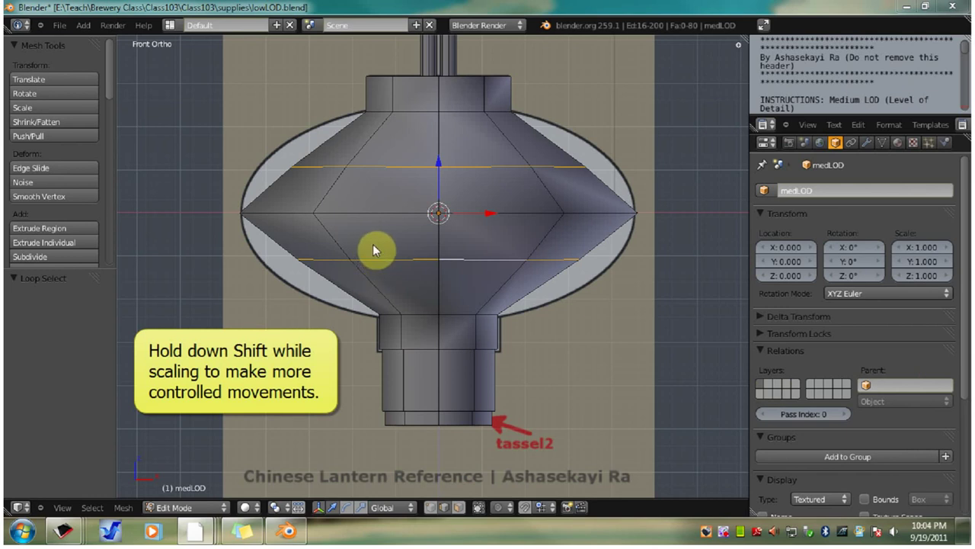
middle_click(98, 341)
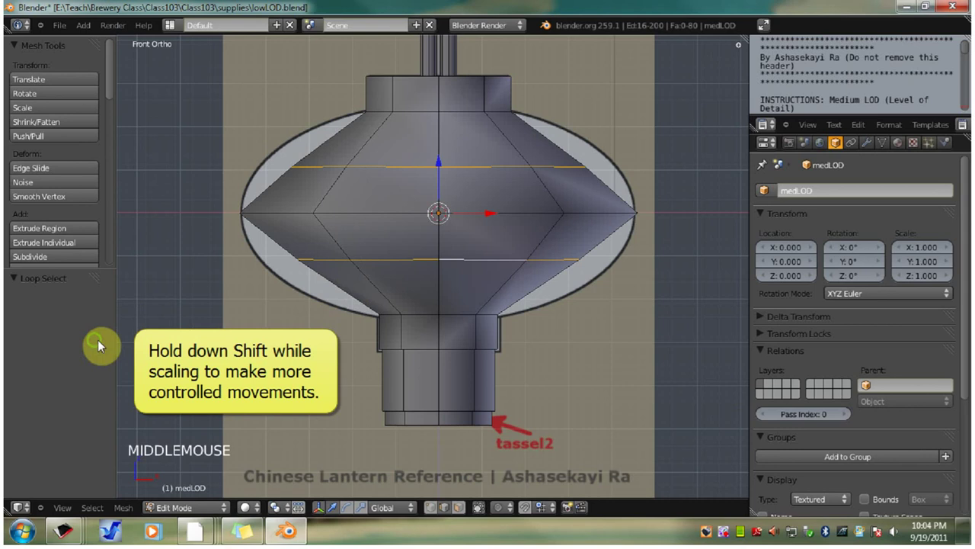
key(s)
key(s)
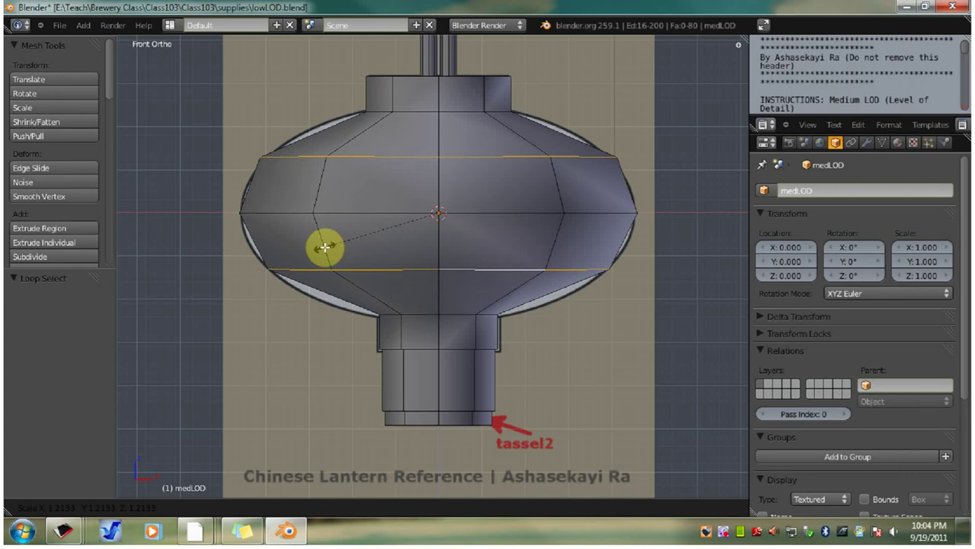
click(325, 247)
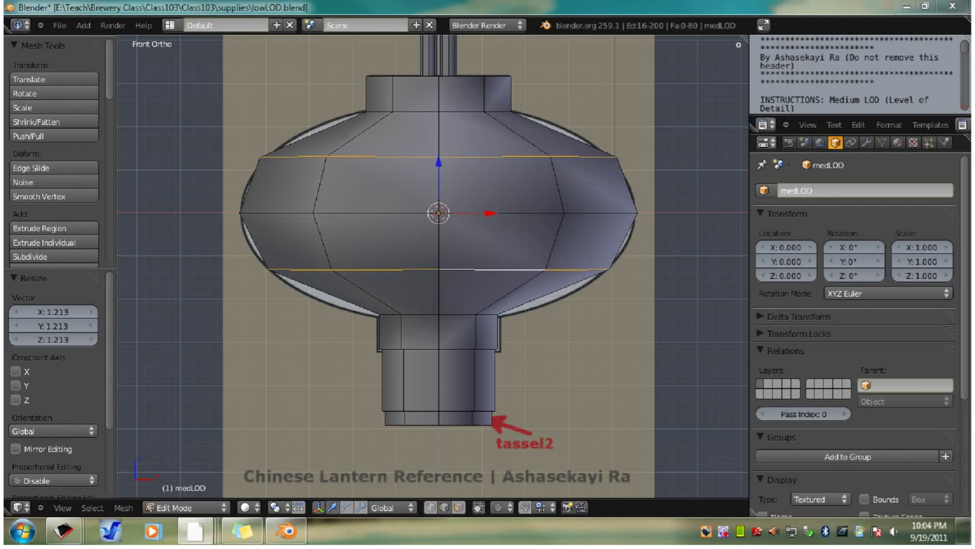
middle_click(96, 399)
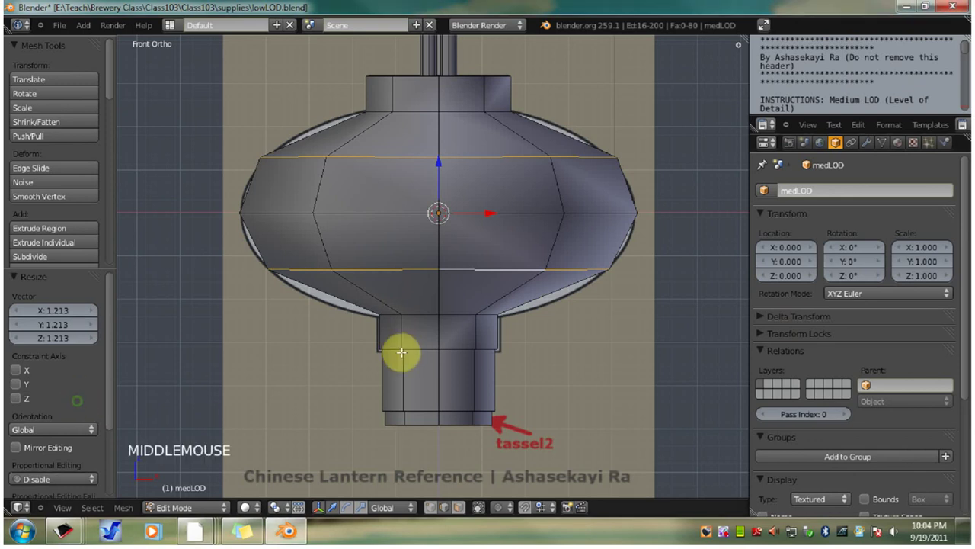
key(a)
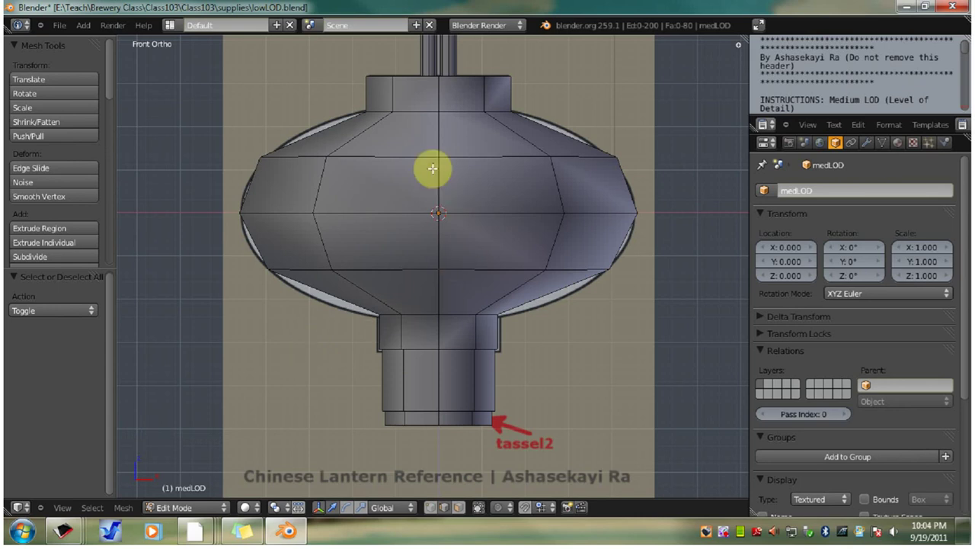
Select the edge loops where the body meets the upper cap and the lower collar and mark them sharp.
alt+right_click(460, 113)
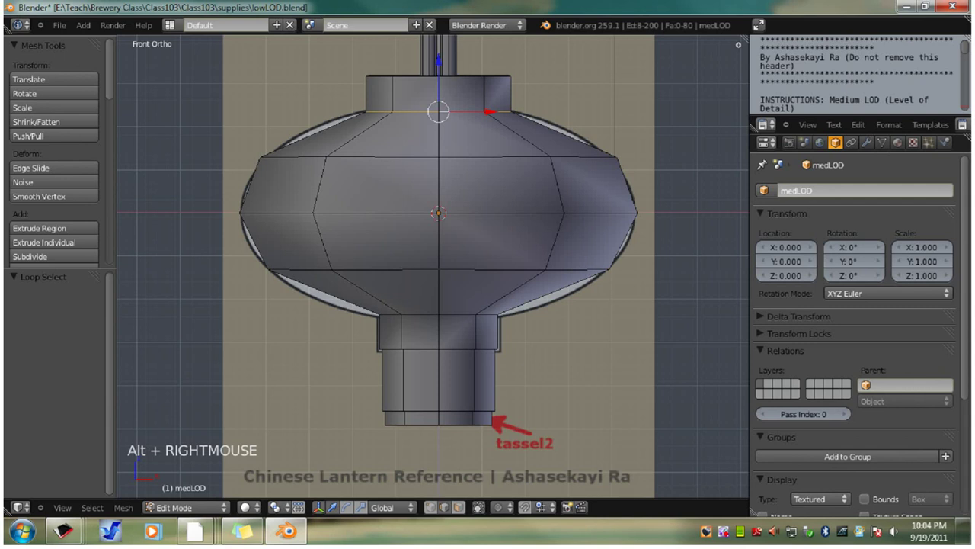
alt+shift+right_click(418, 313)
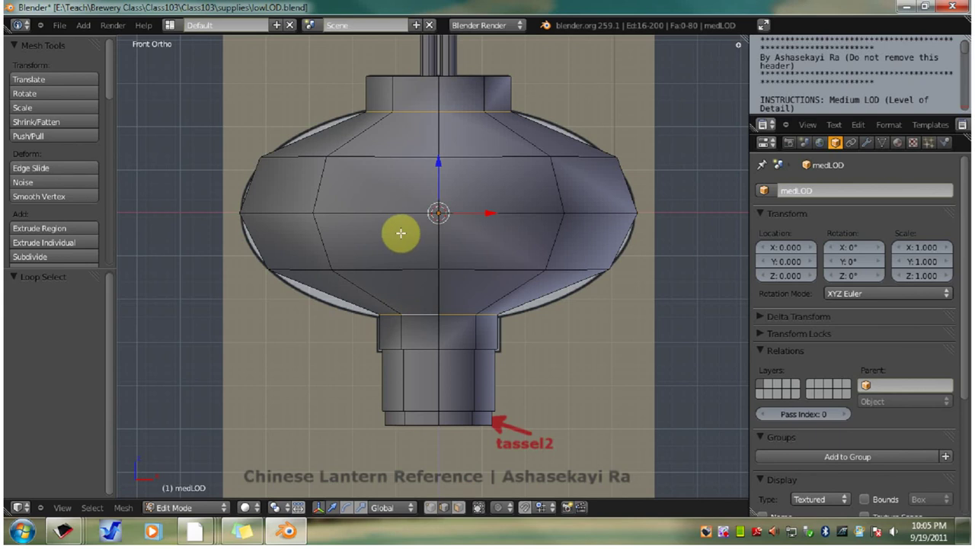
key(ctrl+e)
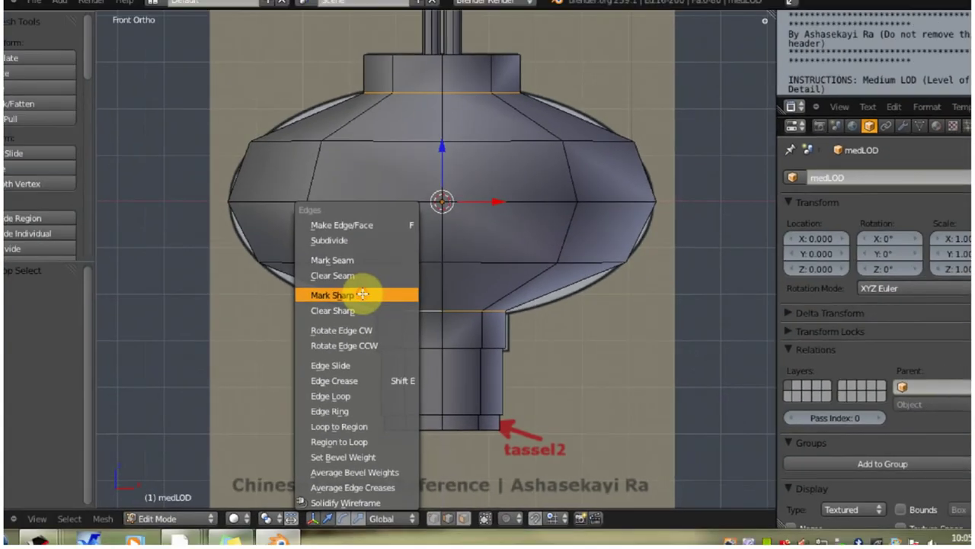
click(332, 227)
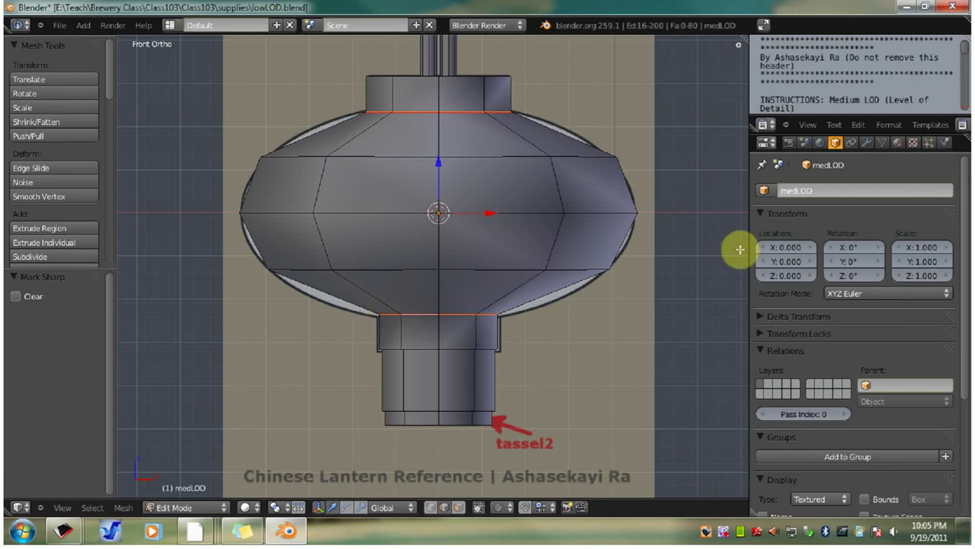
Add an Edge Split modifier to medLOD with Edge Angle disabled and Sharp Edges enabled, and apply it in Object Mode.
click(867, 143)
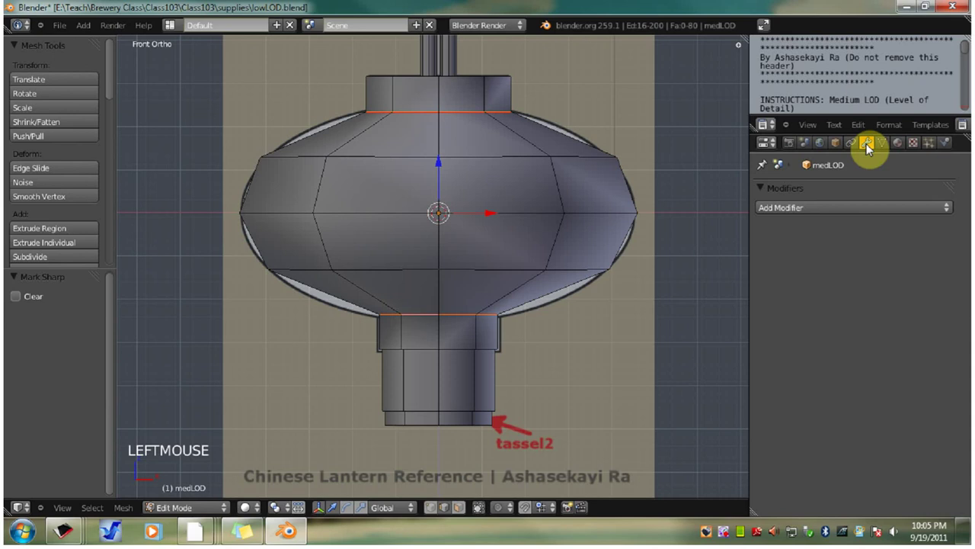
click(836, 208)
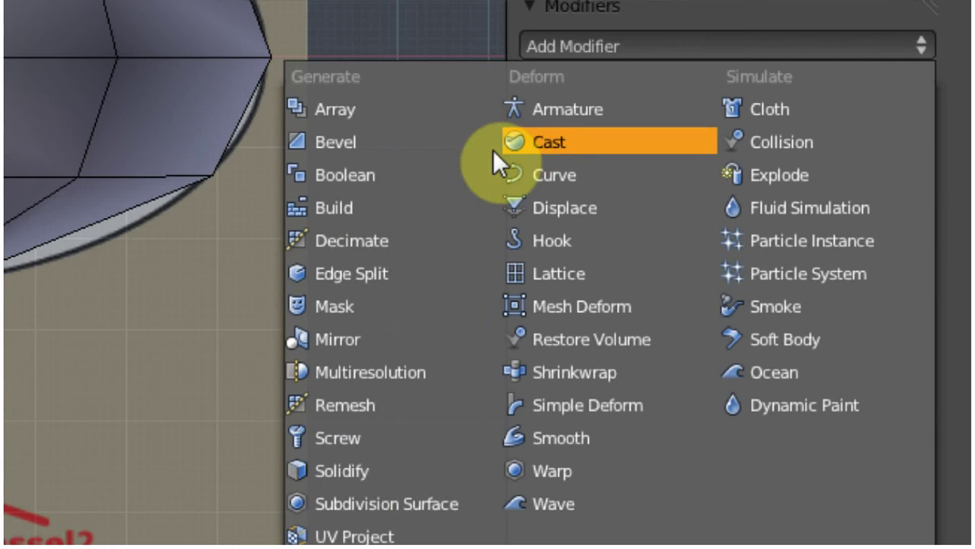
click(380, 271)
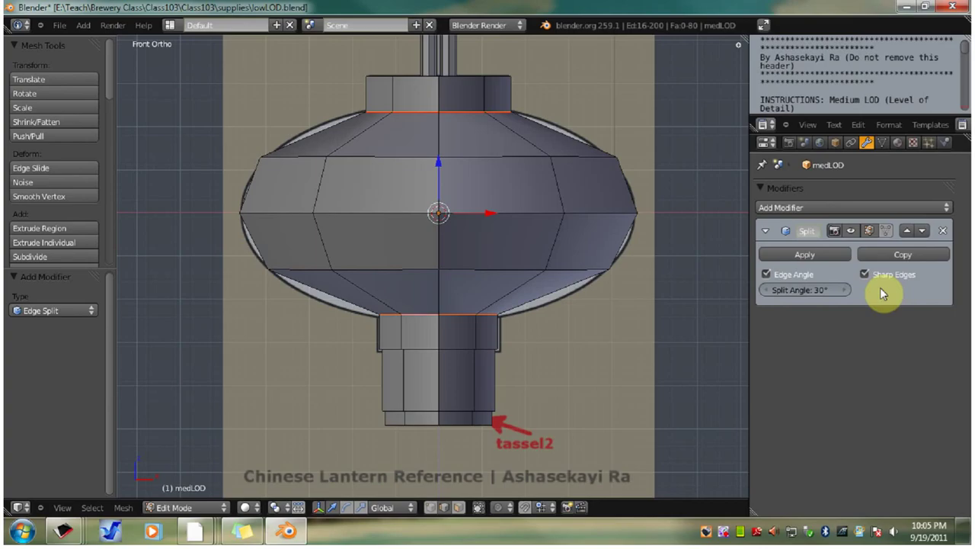
click(767, 274)
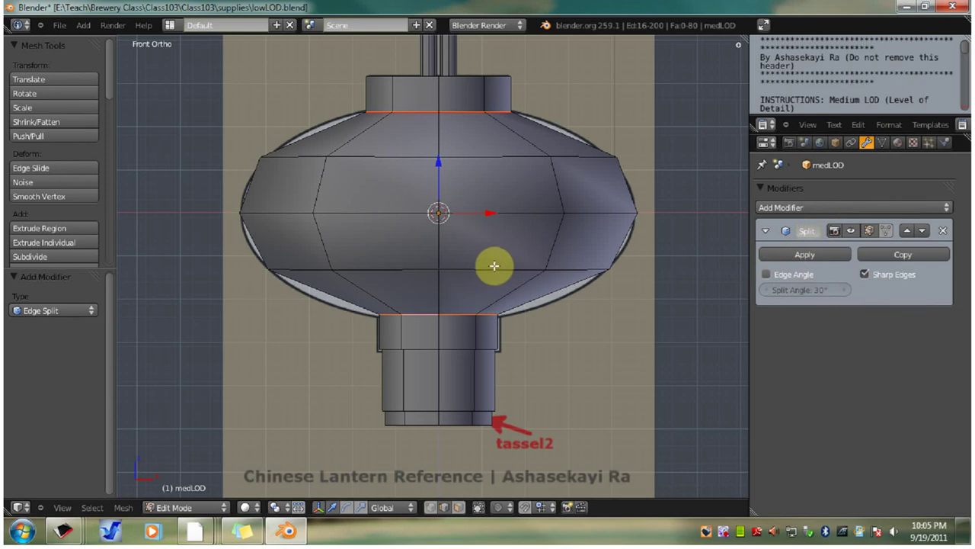
key(Tab)
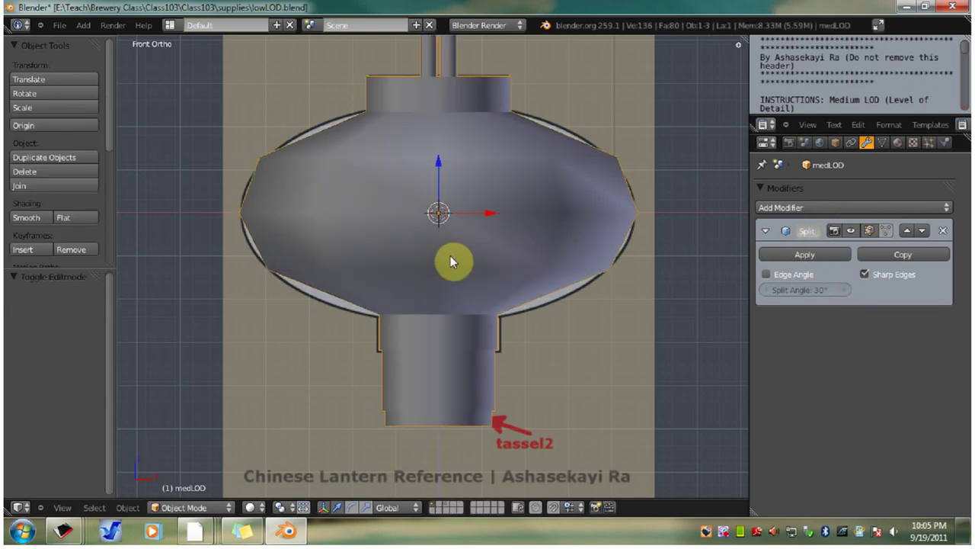
click(807, 254)
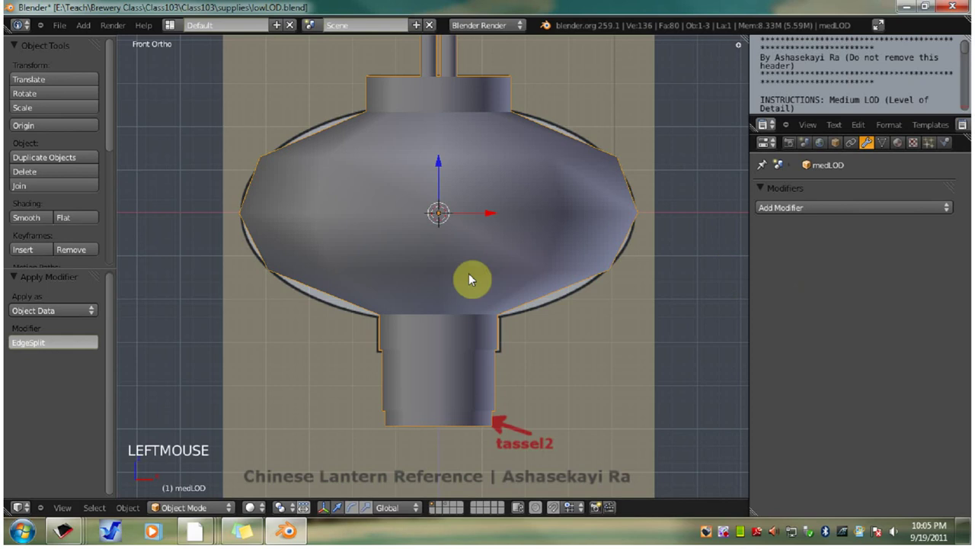